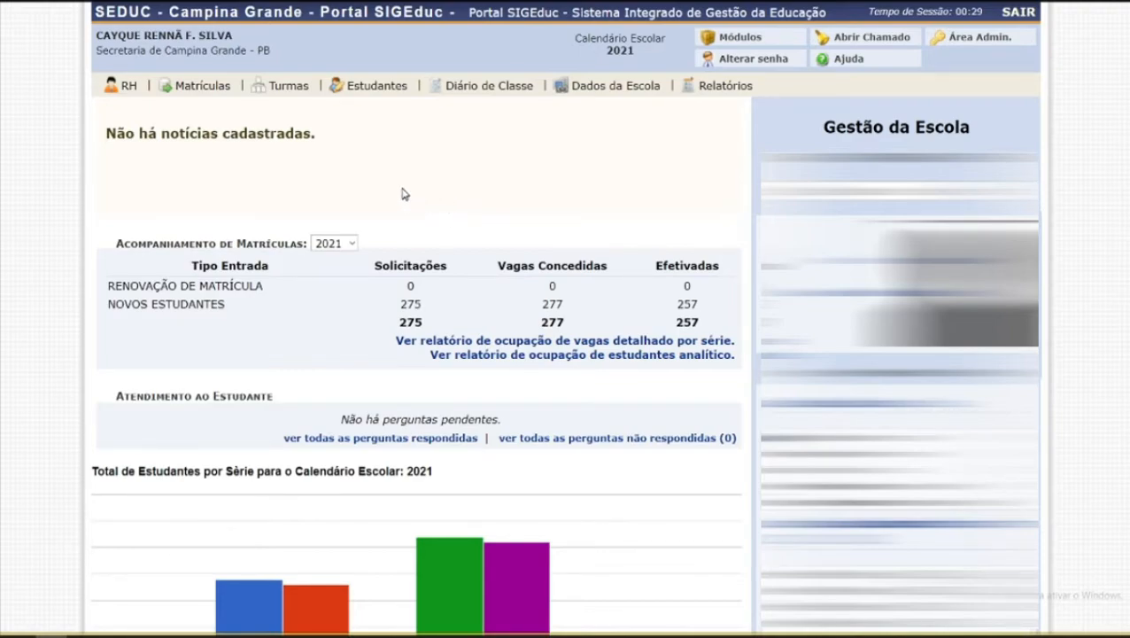
# Step: Open the school interruption registration form and set the period from 29/03/2021 to 31/03/2021
pyautogui.moveTo(613, 93)
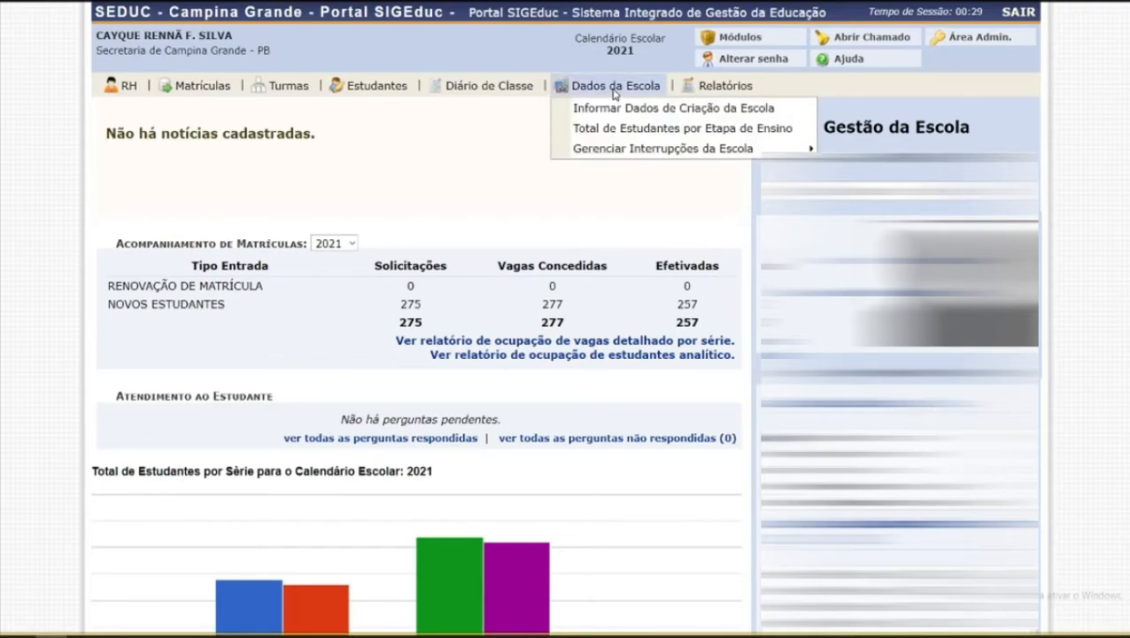
pyautogui.moveTo(615, 151)
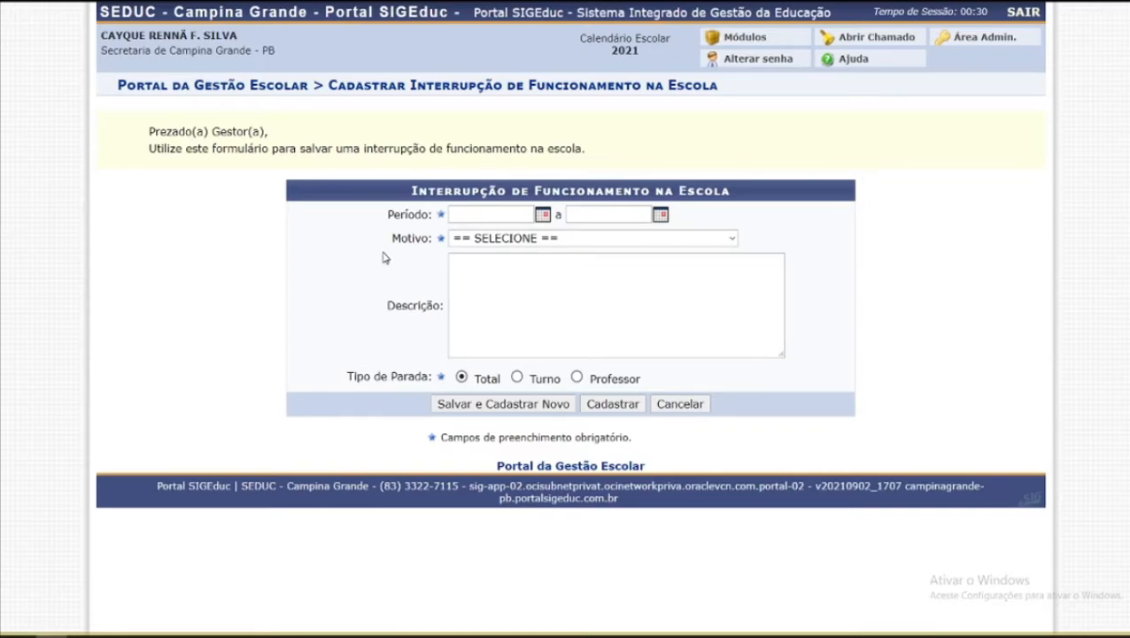
pyautogui.click(481, 218)
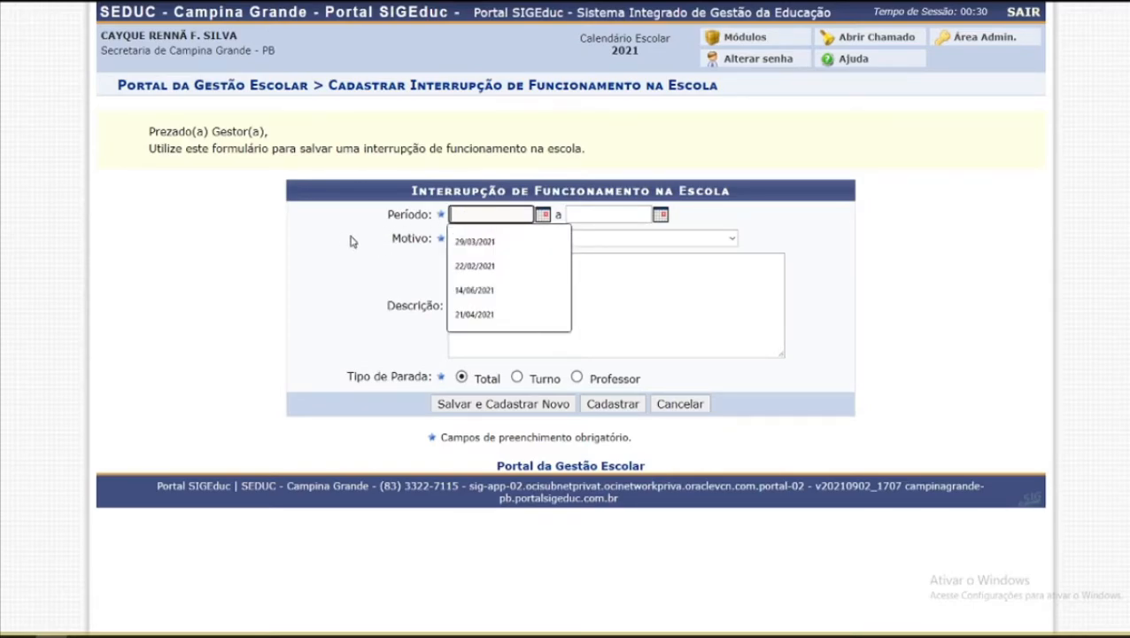
pyautogui.click(463, 243)
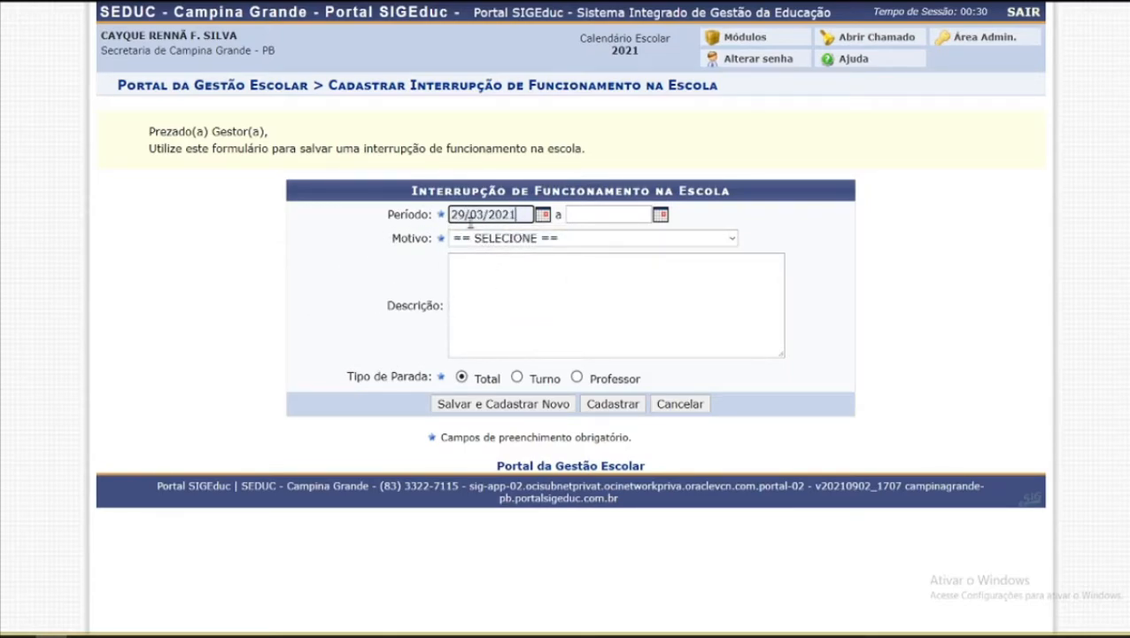
pyautogui.click(593, 219)
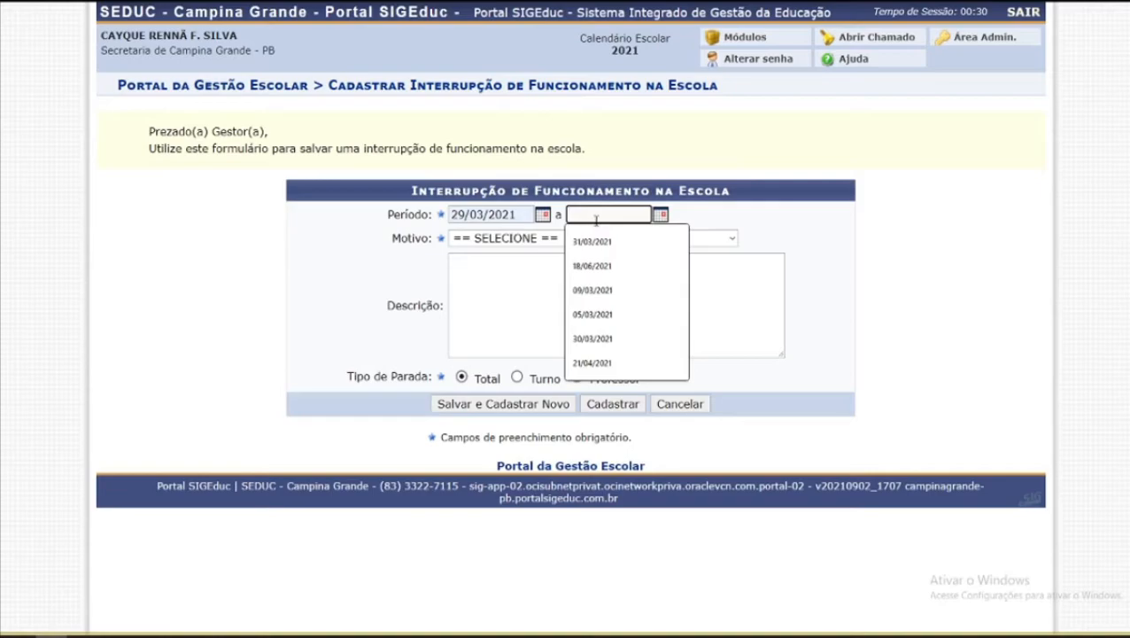
pyautogui.write('29/03/2021')
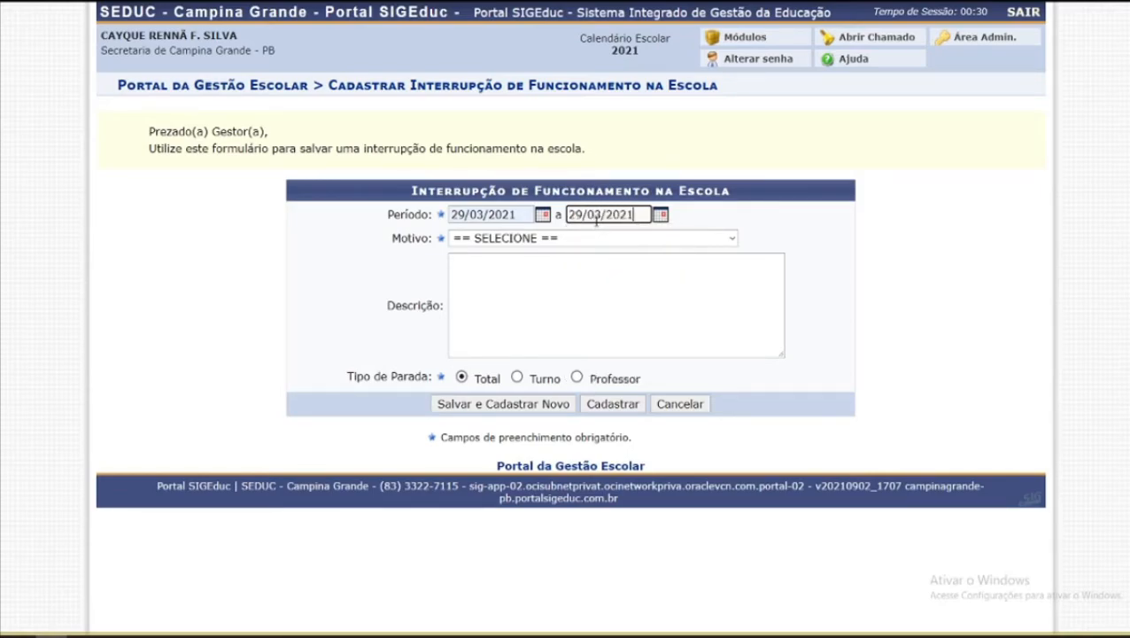
pyautogui.click(697, 215)
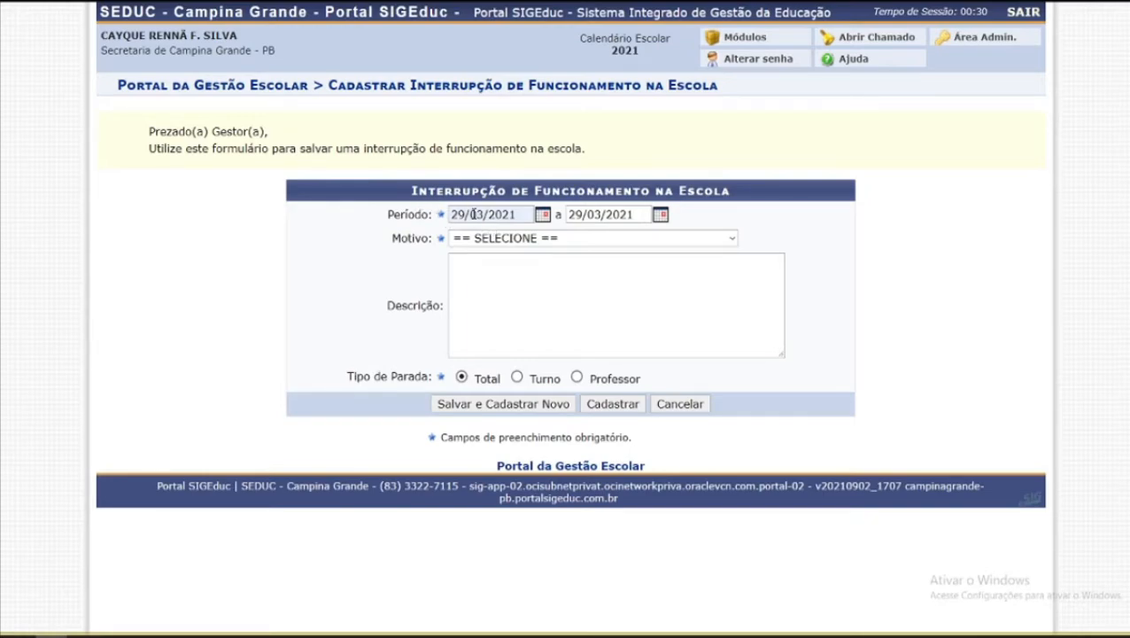
pyautogui.tripleClick(599, 215)
pyautogui.press('BackSpace')
pyautogui.write('31')
pyautogui.click(593, 240)
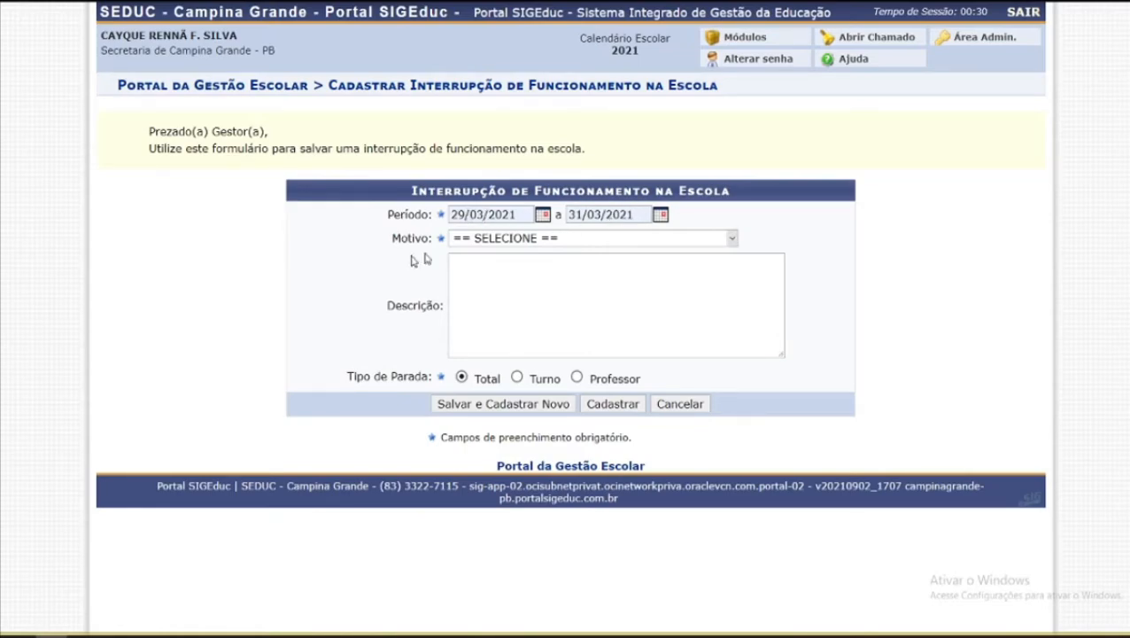
# Step: Set the interruption's reason to Greve and enter "greve geral da unidade" as the description
pyautogui.click(472, 243)
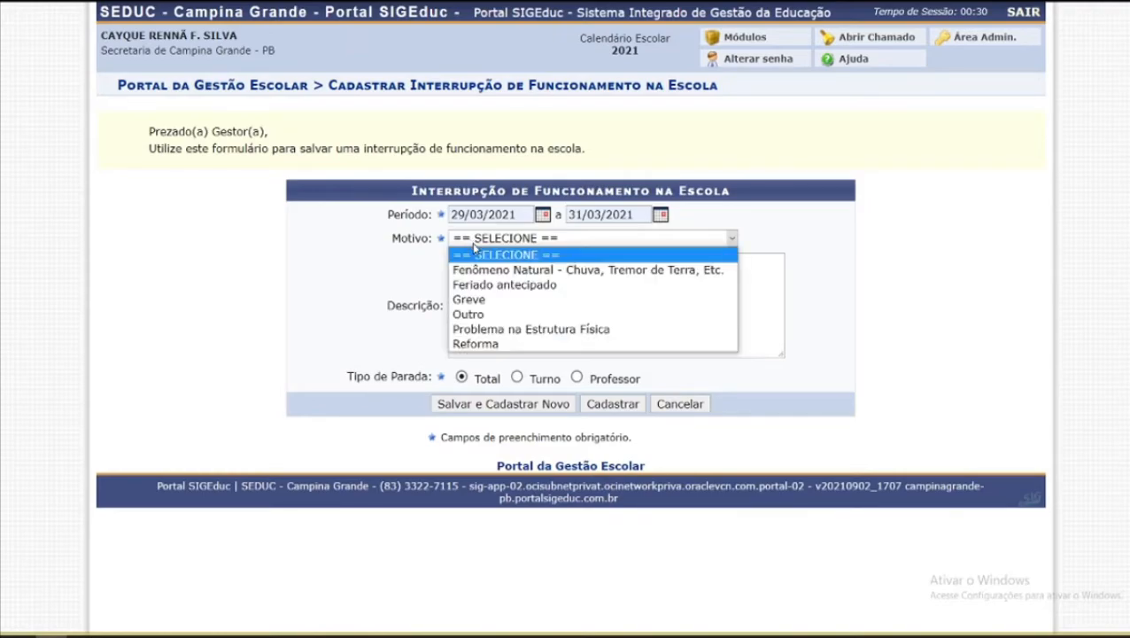
pyautogui.click(510, 301)
pyautogui.click(839, 282)
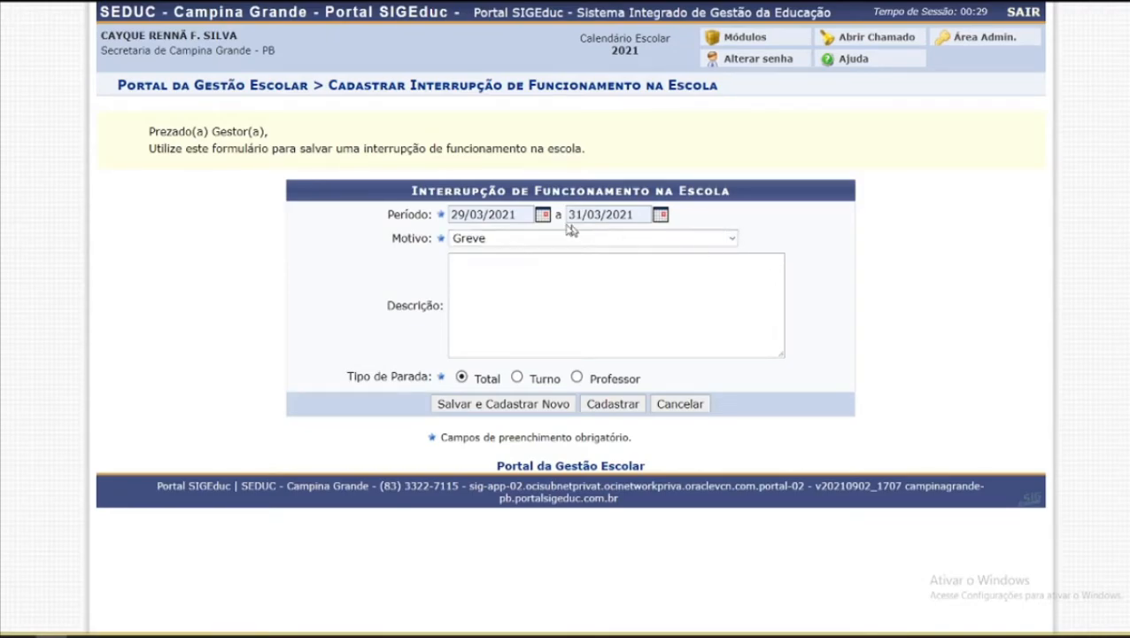
pyautogui.click(521, 302)
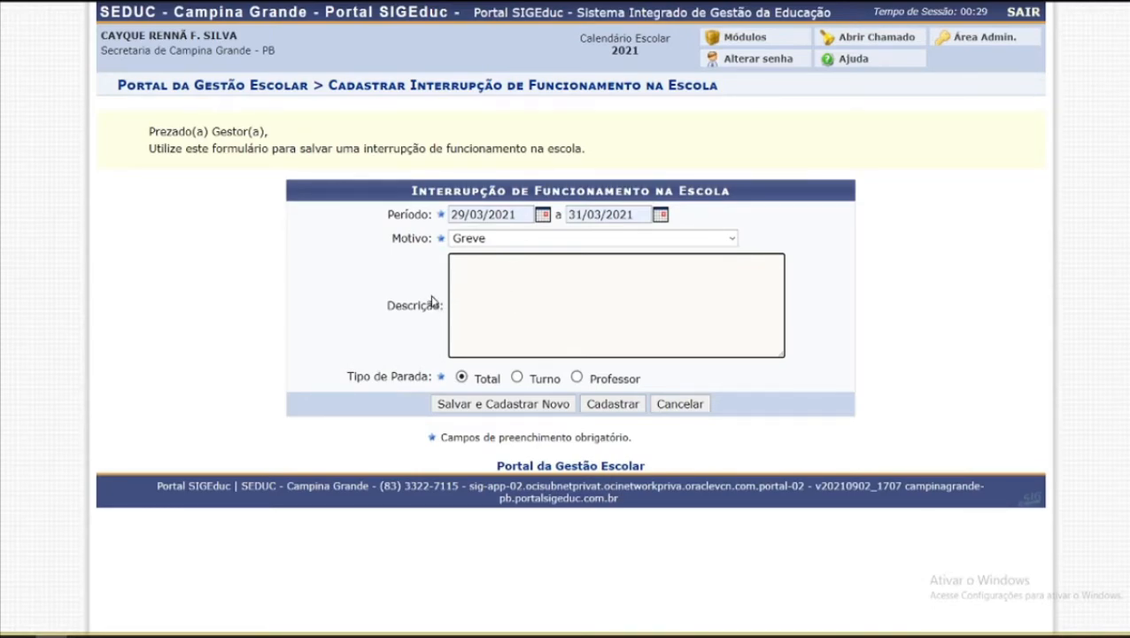
pyautogui.write('greve geral da unidae')
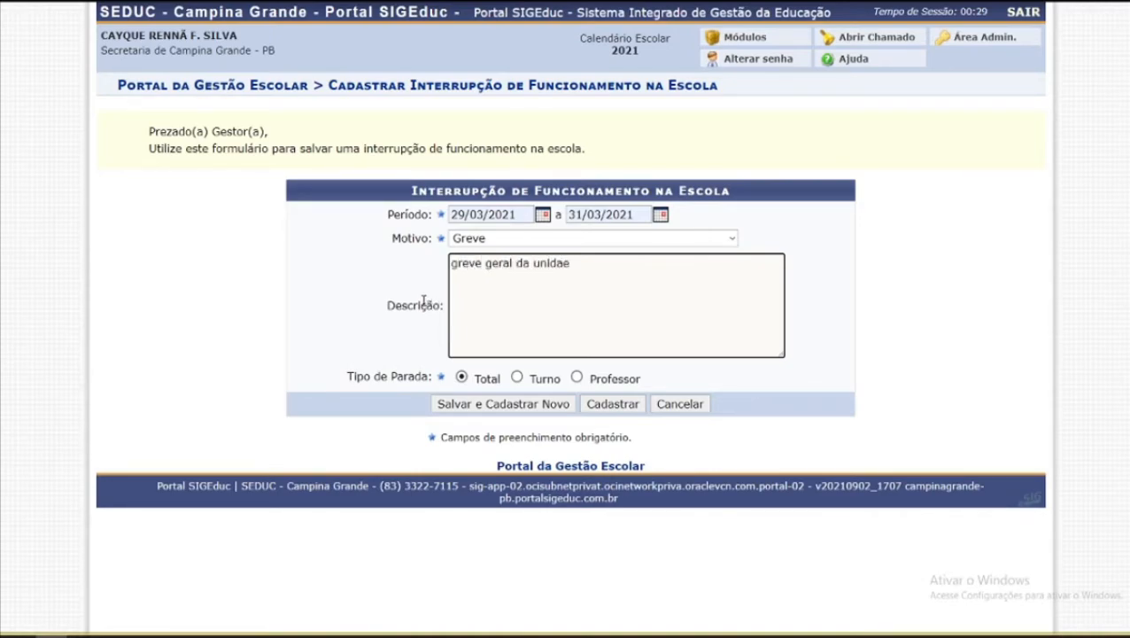
pyautogui.press('BackSpace')
pyautogui.write('de')
pyautogui.click(411, 306)
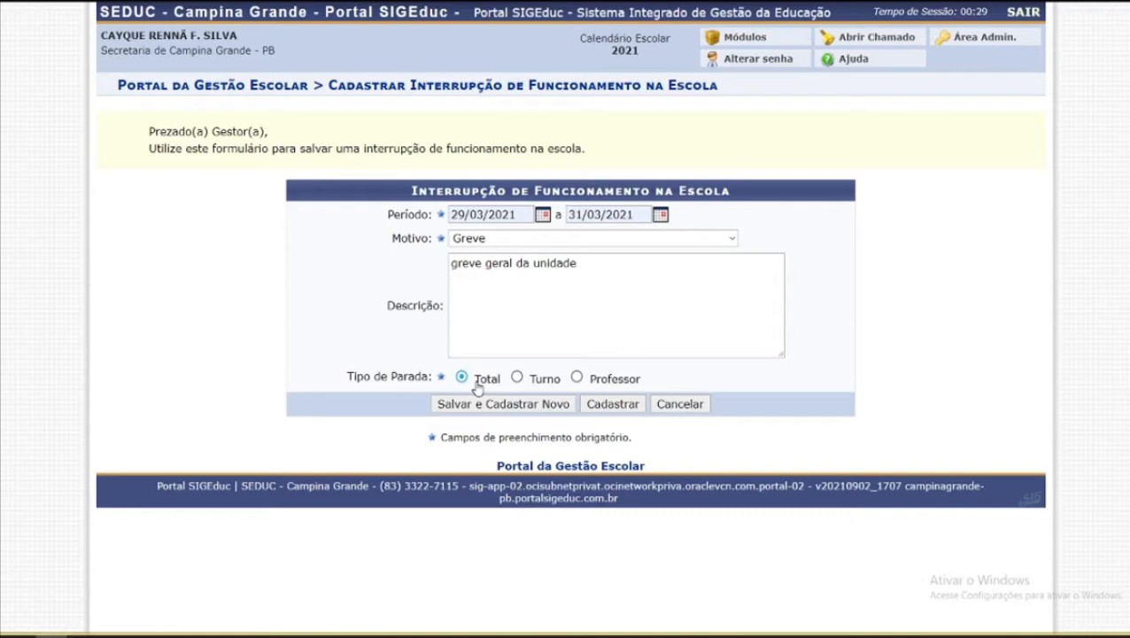
# Step: Switch the stoppage type to Turno and change the interruption's reason to Feriado antecipado
pyautogui.click(545, 380)
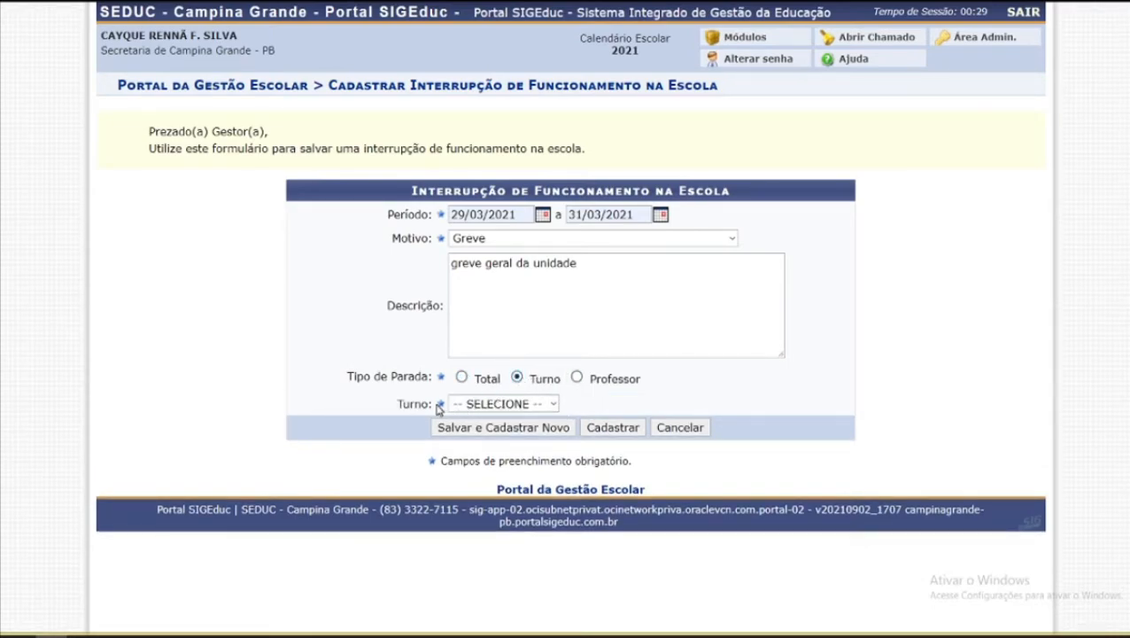
pyautogui.click(498, 409)
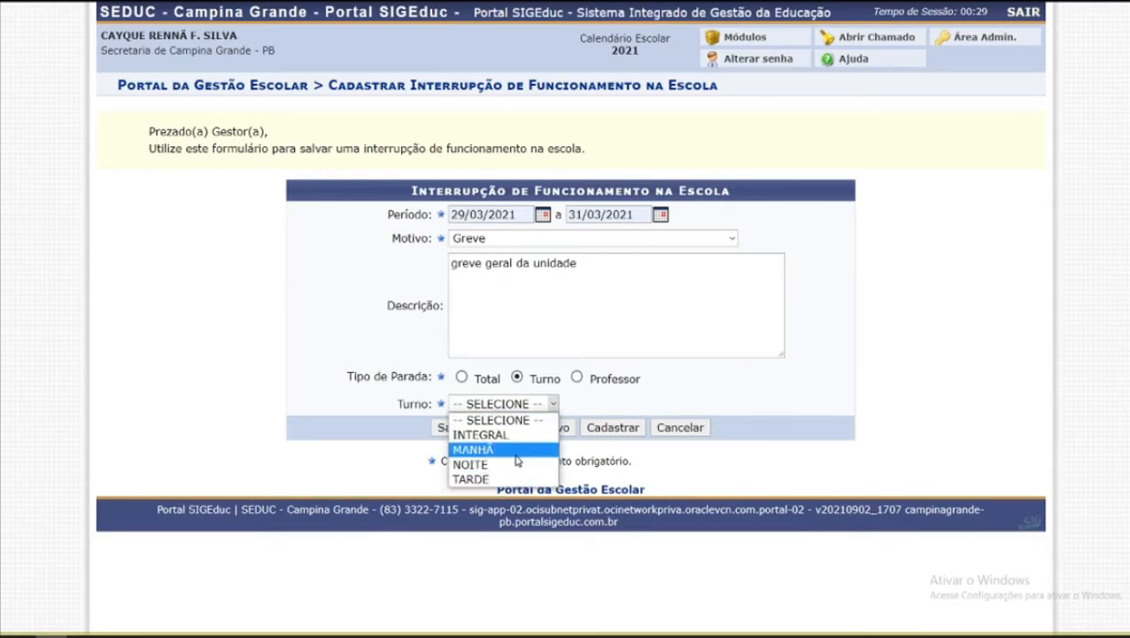
pyautogui.click(522, 255)
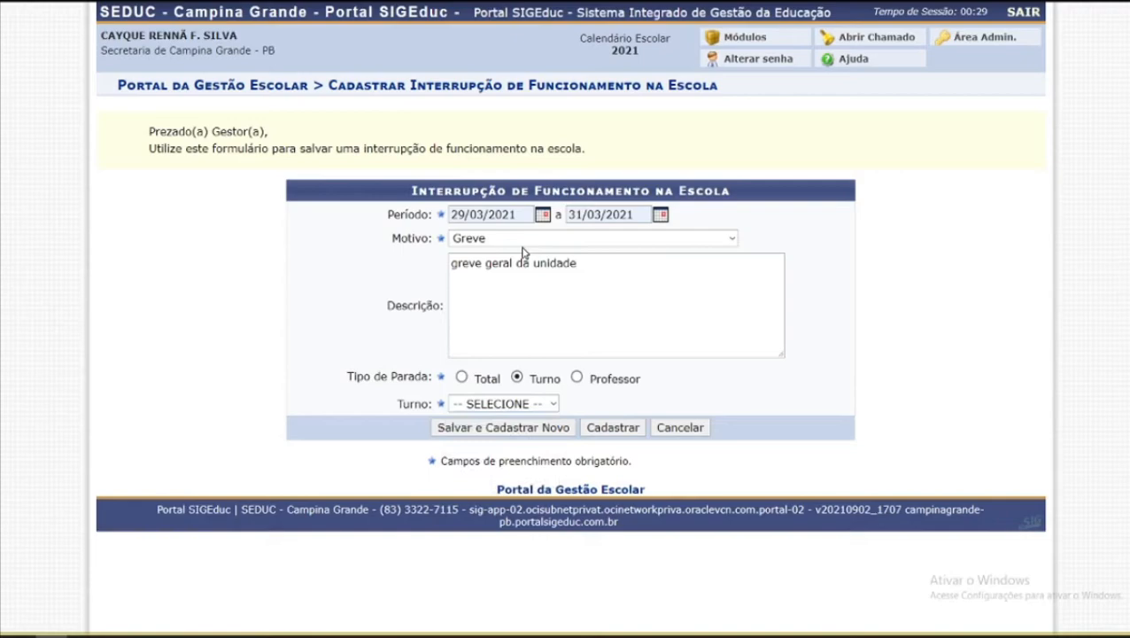
pyautogui.click(520, 245)
pyautogui.click(510, 285)
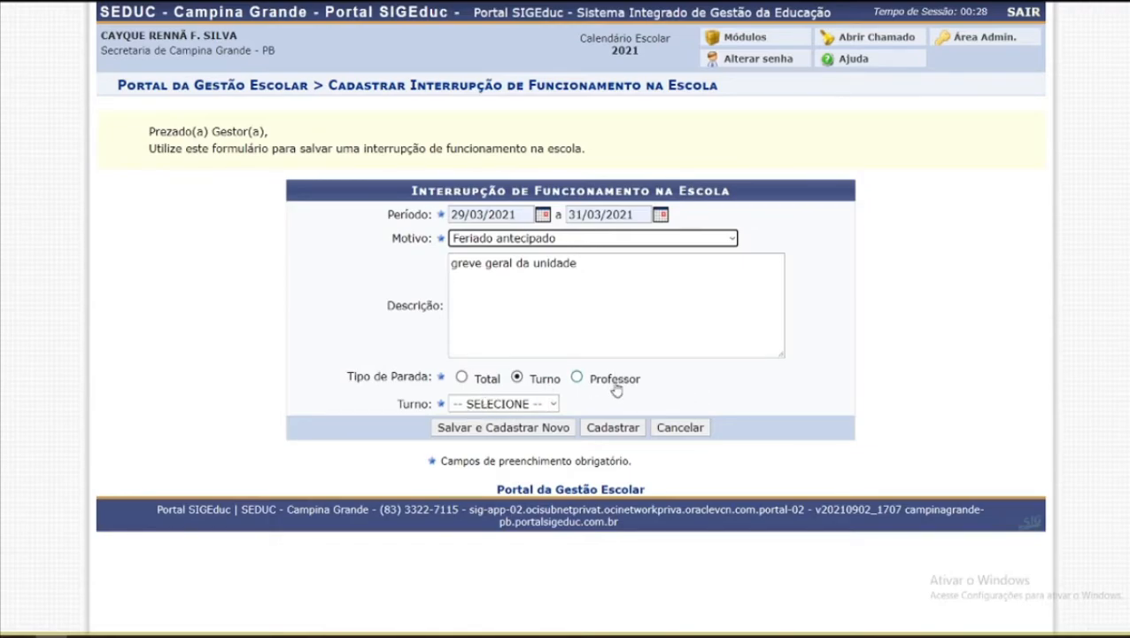
# Step: Set the stoppage type back to Total and the reason back to Greve
pyautogui.click(479, 382)
pyautogui.click(585, 238)
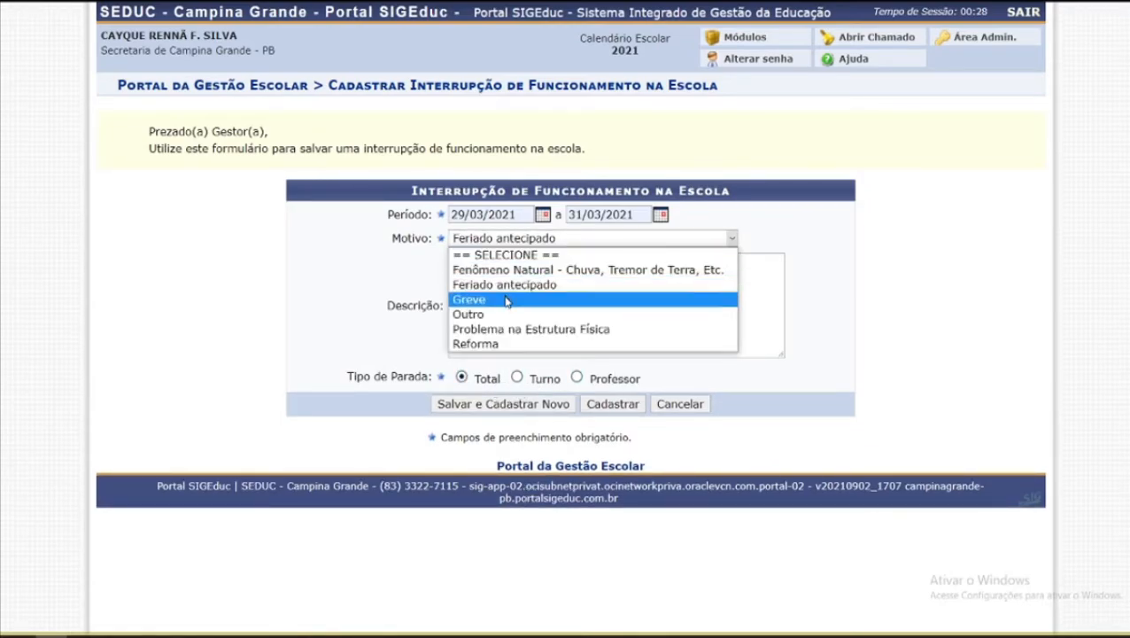
pyautogui.click(621, 295)
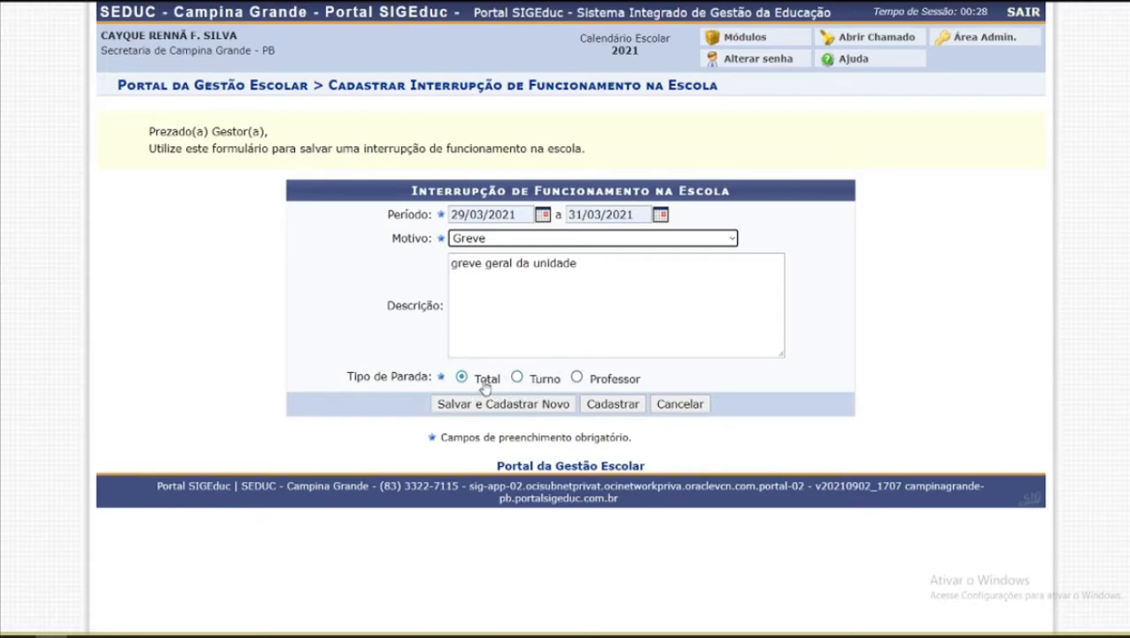
# Step: Switch the stoppage type to Turno and examine the available shift options
pyautogui.click(561, 383)
pyautogui.click(547, 381)
pyautogui.click(533, 407)
pyautogui.click(549, 401)
# Step: Set the stoppage type to Professor, find a teacher by first name and add the teacher to the interruption
pyautogui.click(595, 381)
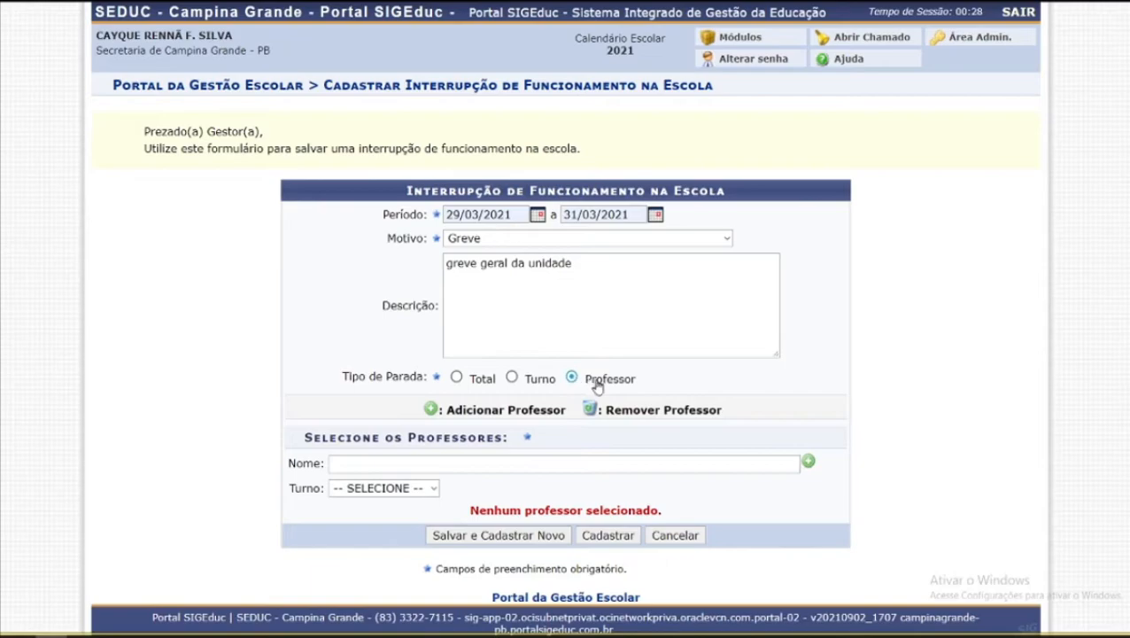
pyautogui.scroll(-1, 362, 379)
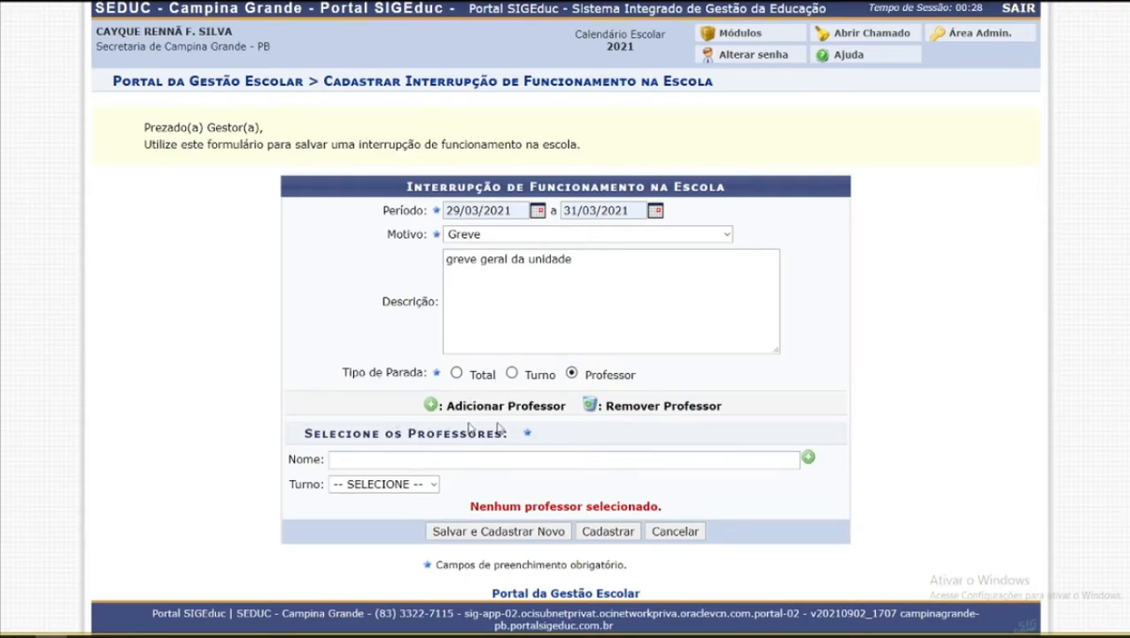
pyautogui.click(405, 458)
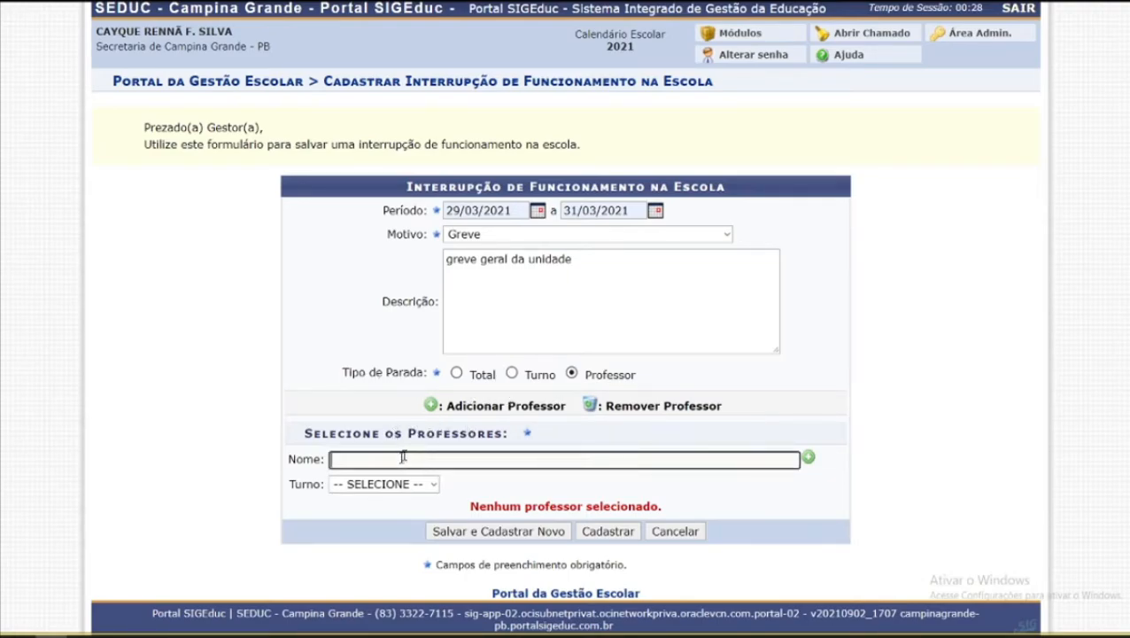
pyautogui.write('joao')
pyautogui.moveTo(454, 462); pyautogui.dragTo(302, 464)
pyautogui.press('BackSpace')
pyautogui.write('a')
pyautogui.press('BackSpace')
pyautogui.write('maria')
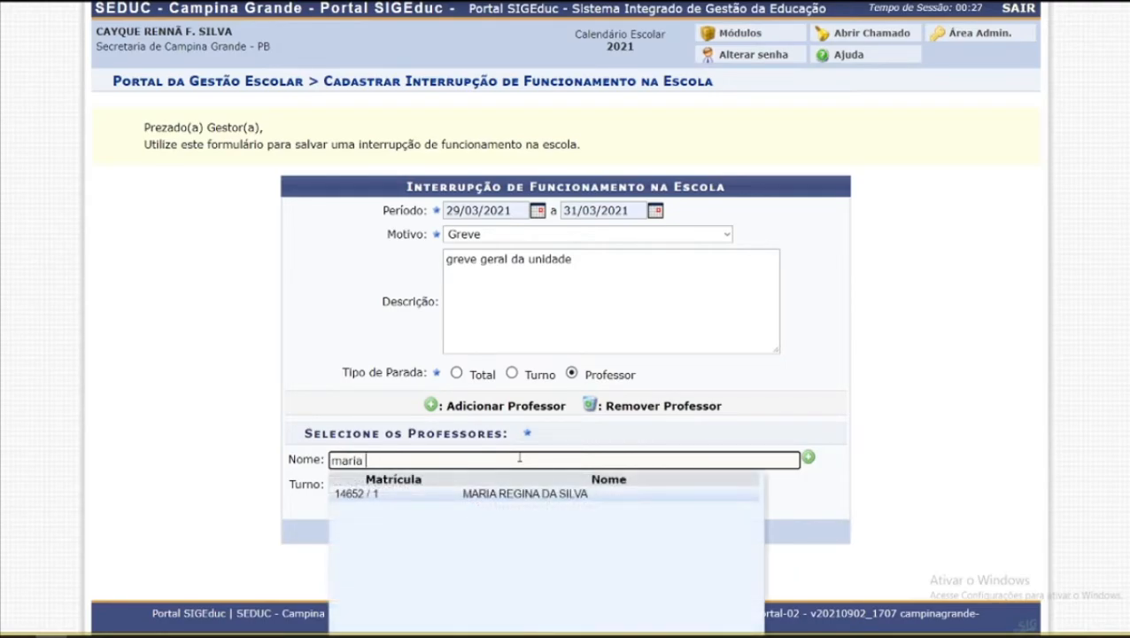
pyautogui.click(526, 495)
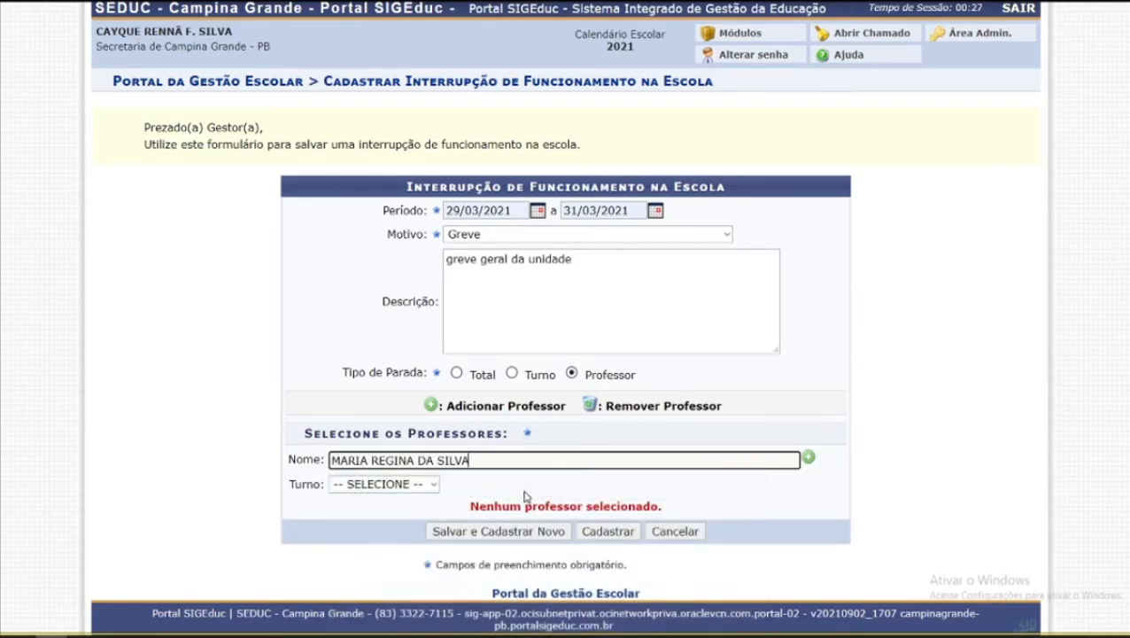
pyautogui.click(809, 459)
# Step: Examine the added teacher's entry and the shift options available for selecting teachers
pyautogui.moveTo(682, 528); pyautogui.dragTo(437, 526)
pyautogui.click(639, 532)
pyautogui.moveTo(640, 531); pyautogui.dragTo(466, 524)
pyautogui.click(599, 494)
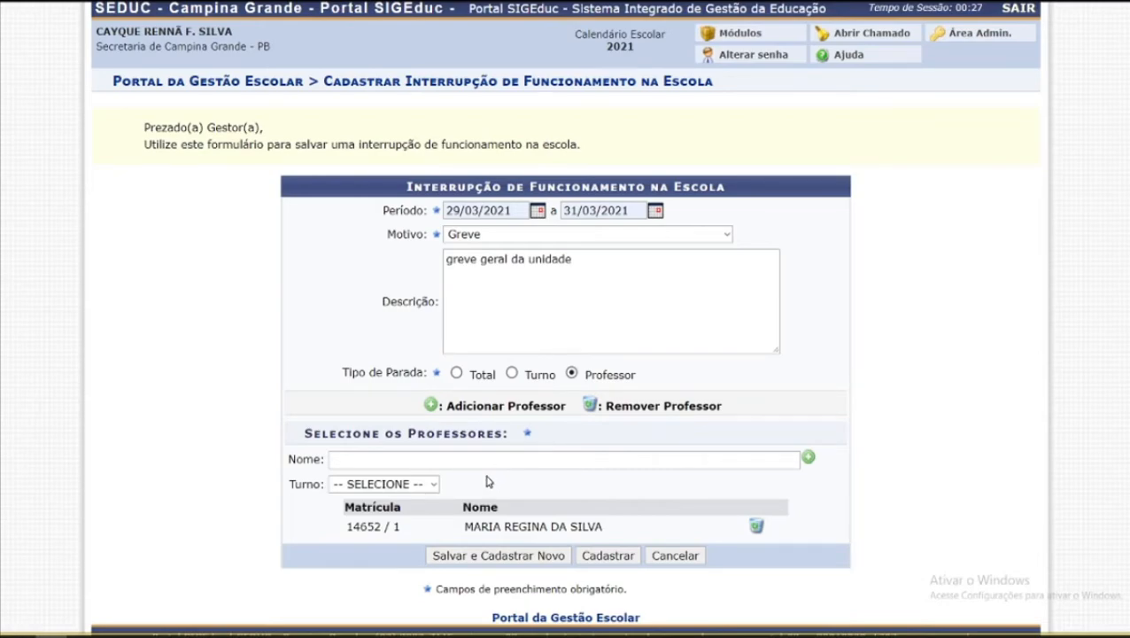
pyautogui.click(423, 484)
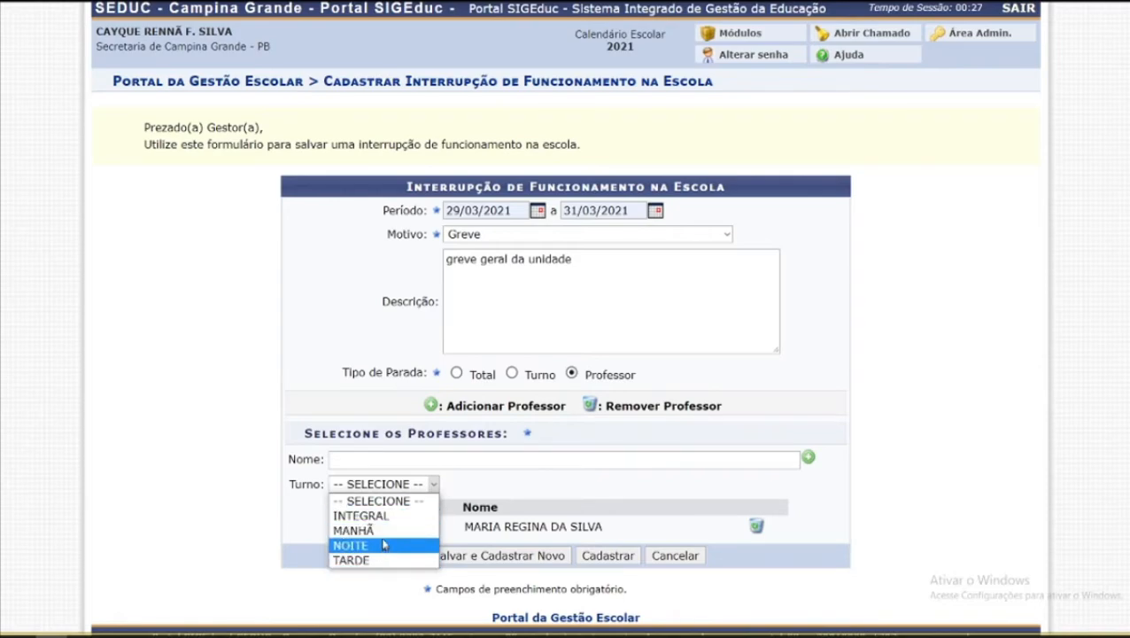
pyautogui.click(504, 496)
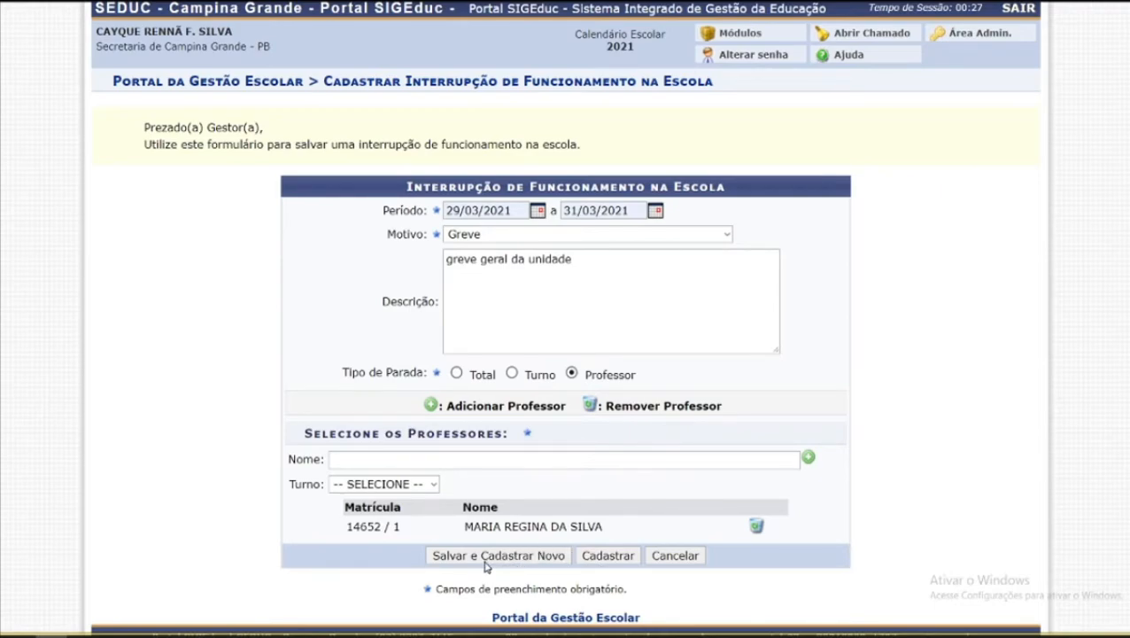
# Step: Set the stoppage type to Total and save the interruption using the option to register another one
pyautogui.click(739, 529)
pyautogui.click(473, 379)
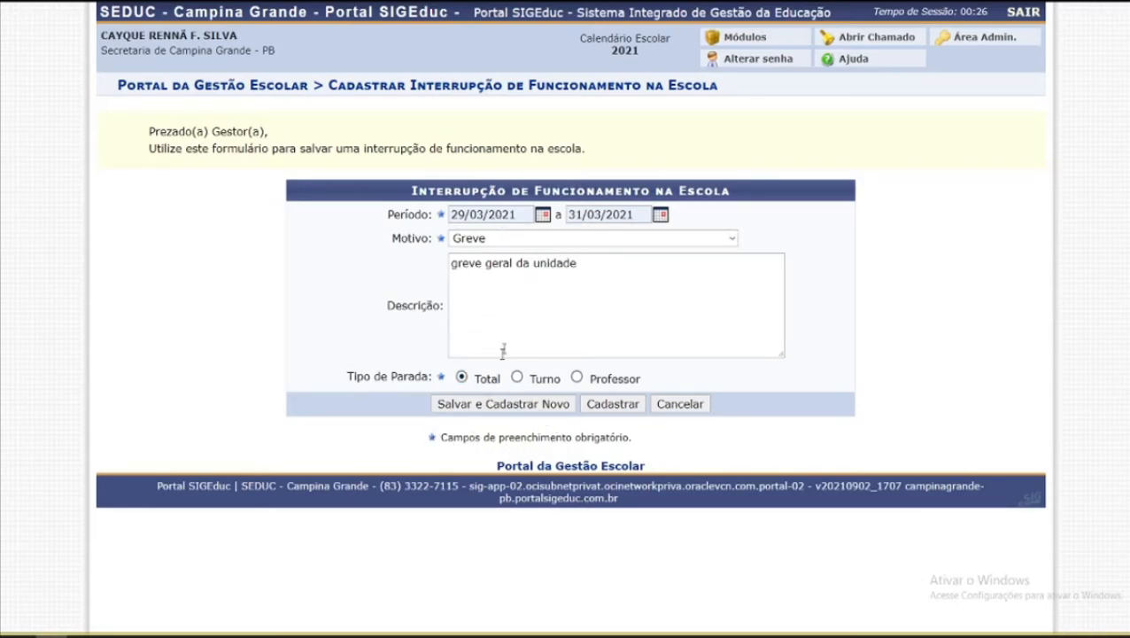
pyautogui.click(501, 406)
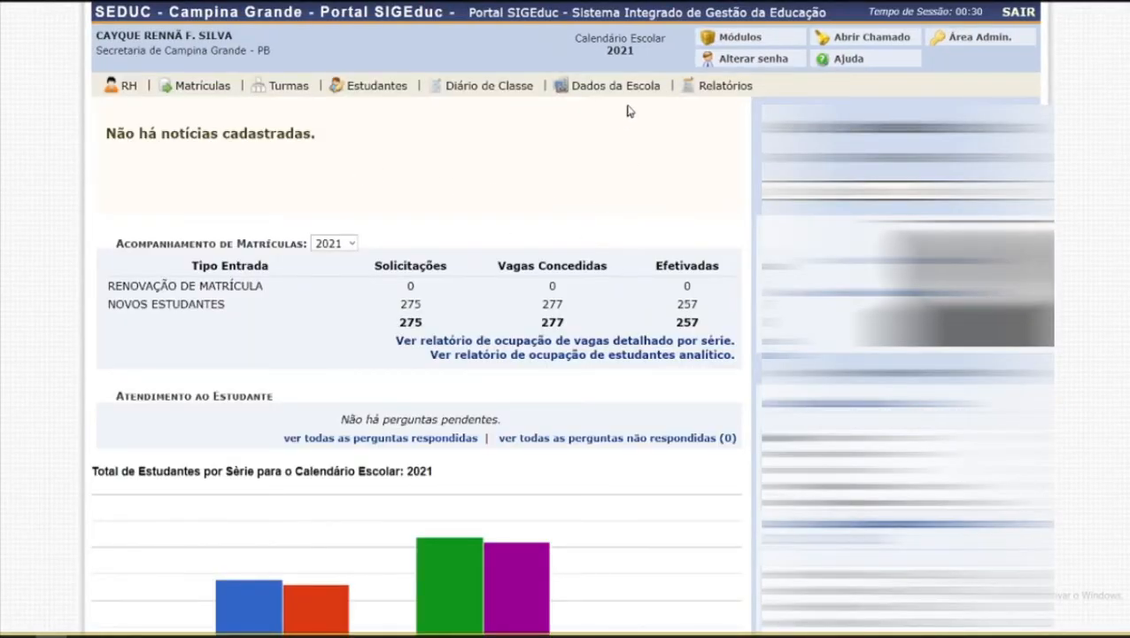
# Step: Open the management page for replacing interrupted classes and review the list of classes to make up
pyautogui.moveTo(635, 92)
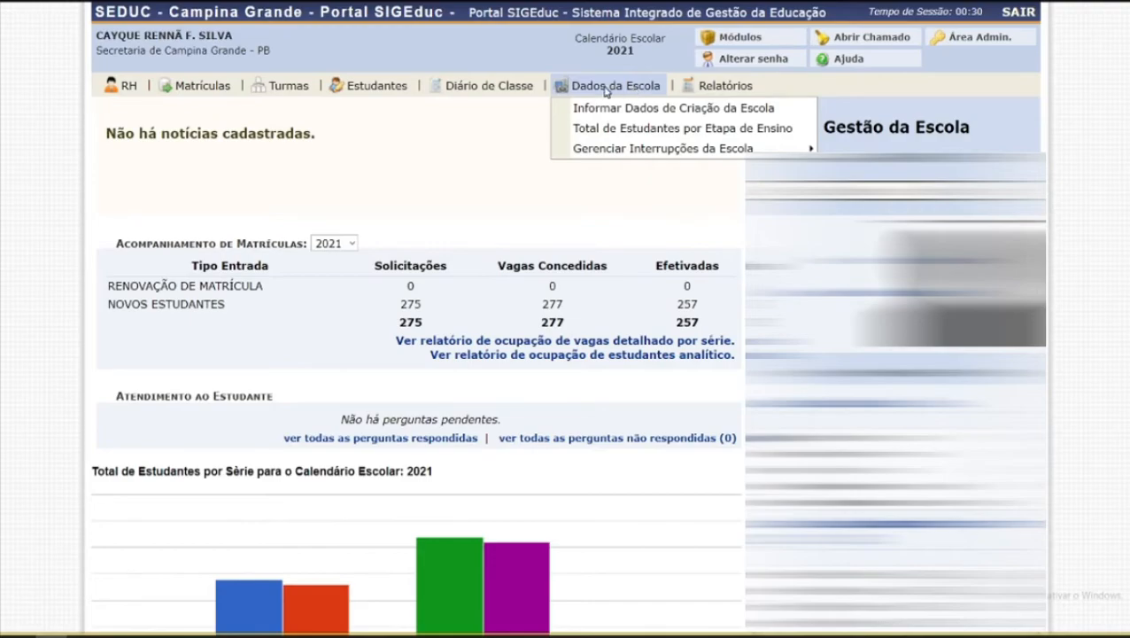
pyautogui.moveTo(658, 153)
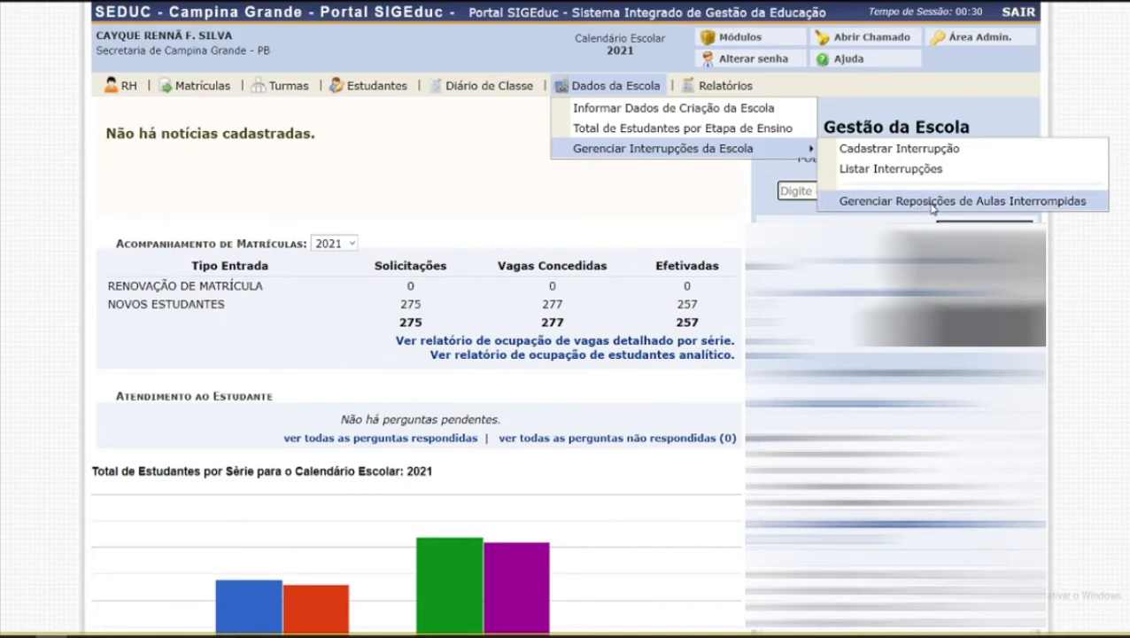
pyautogui.click(899, 202)
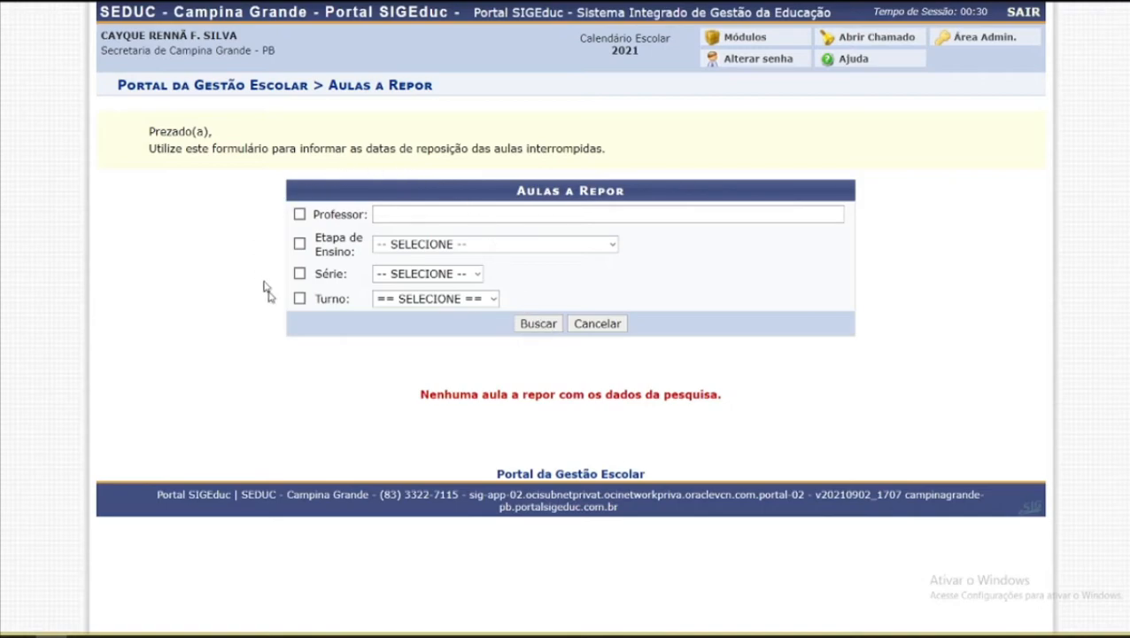
pyautogui.moveTo(519, 196); pyautogui.dragTo(639, 192)
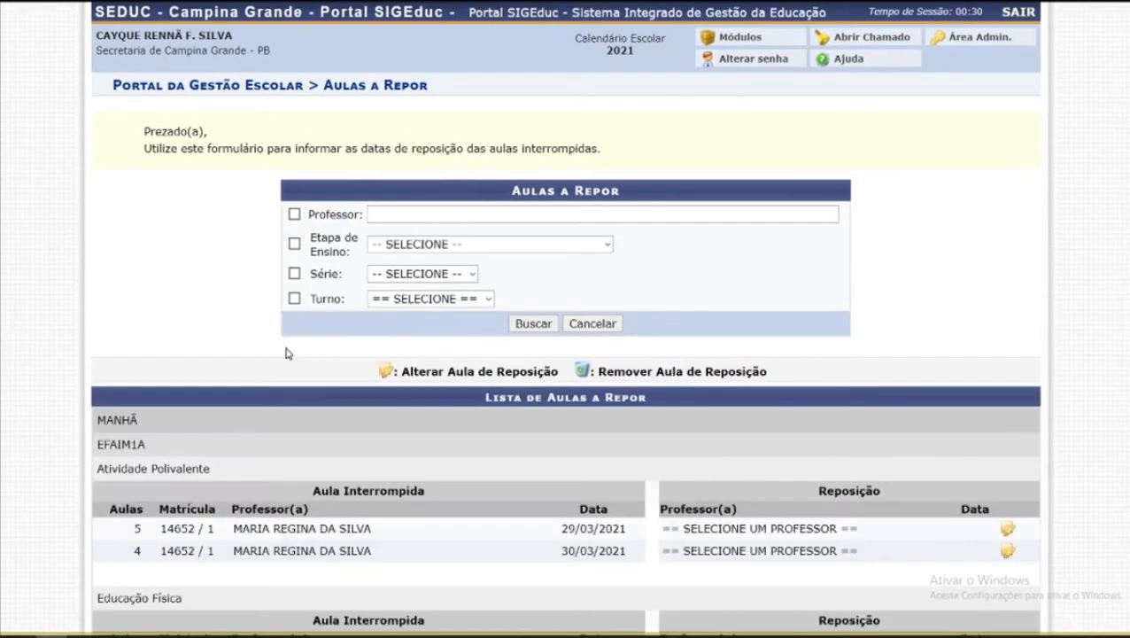
pyautogui.scroll(-3, 505, 357)
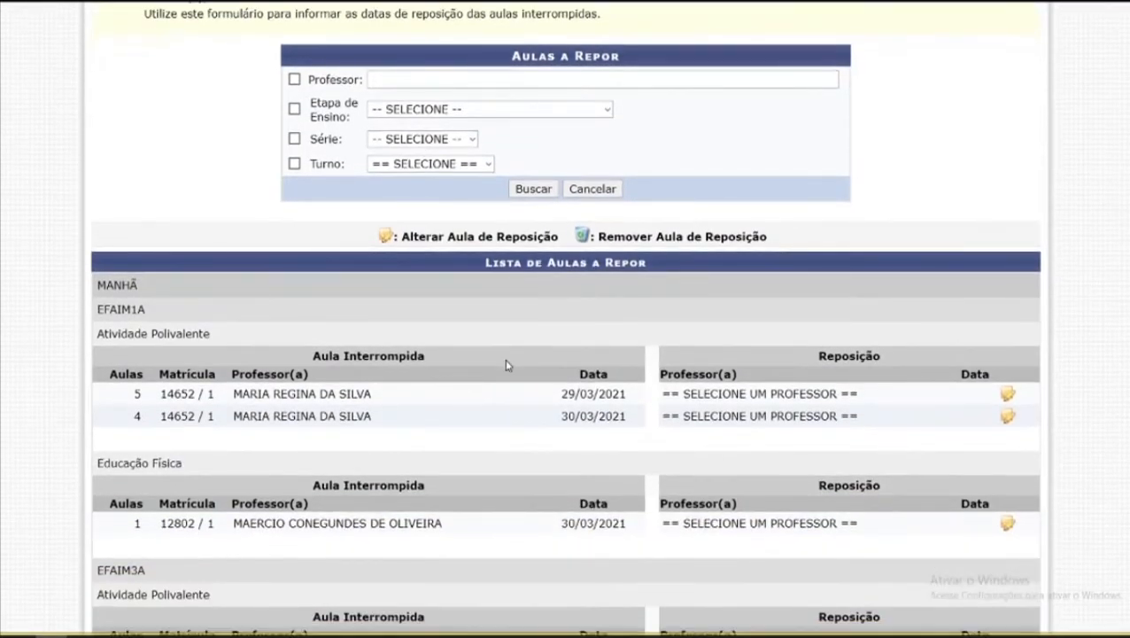
pyautogui.scroll(-3, 514, 328)
pyautogui.scroll(2, 509, 296)
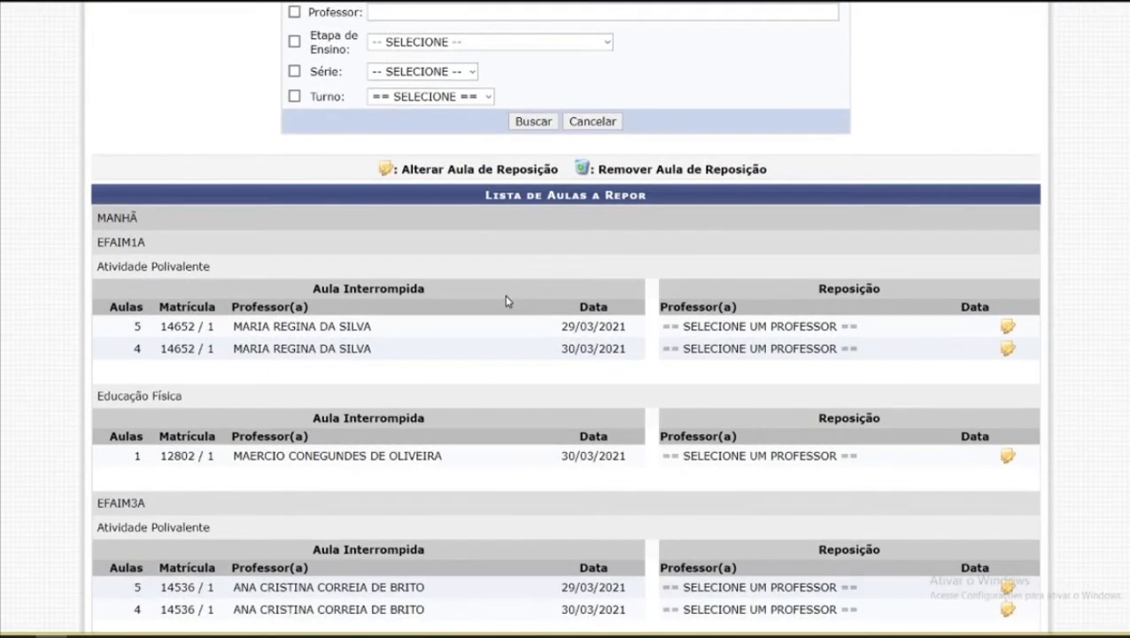
# Step: Examine the full list of classes to make up, checking interrupted dates and unassigned replacements across the morning and afternoon groups
pyautogui.moveTo(560, 329); pyautogui.dragTo(636, 334)
pyautogui.click(533, 348)
pyautogui.scroll(-3, 571, 378)
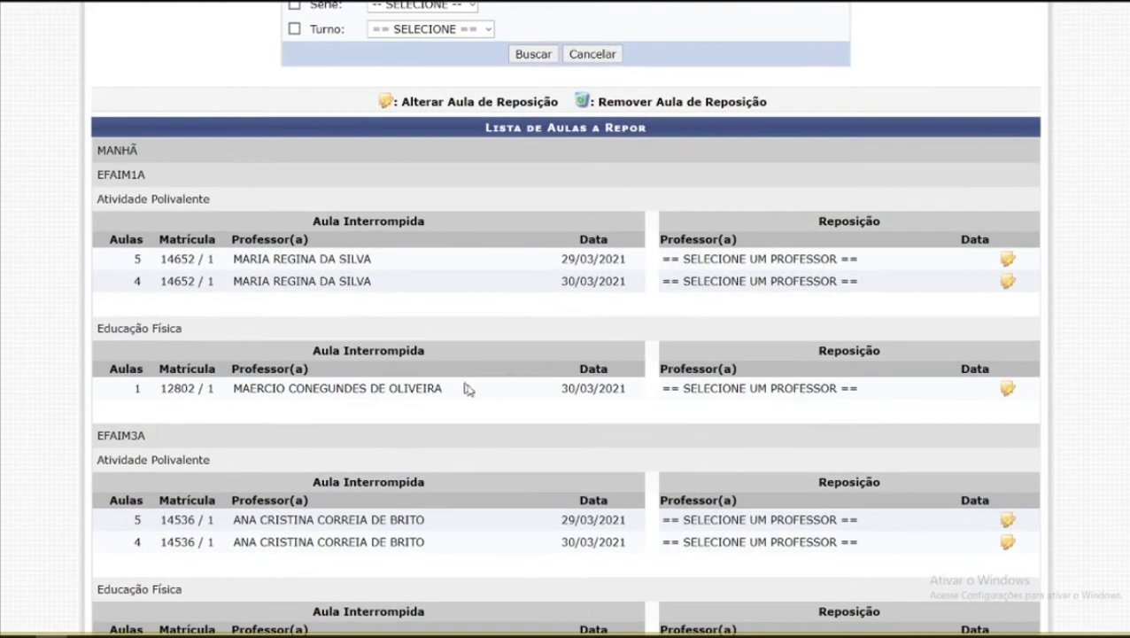
pyautogui.scroll(-5, 568, 334)
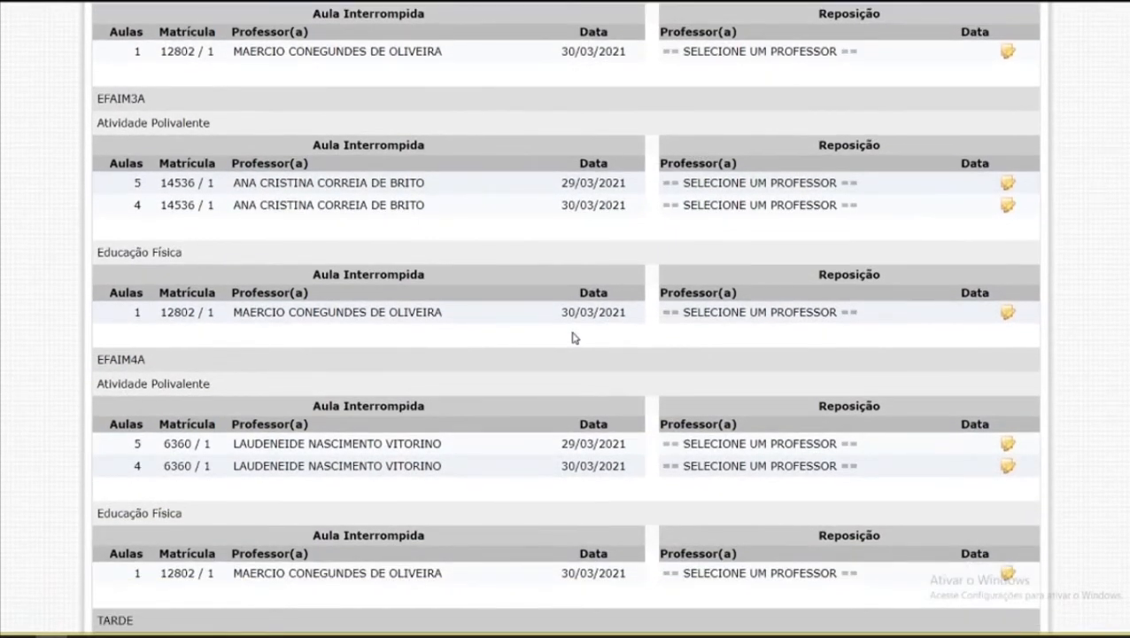
pyautogui.scroll(-7, 573, 337)
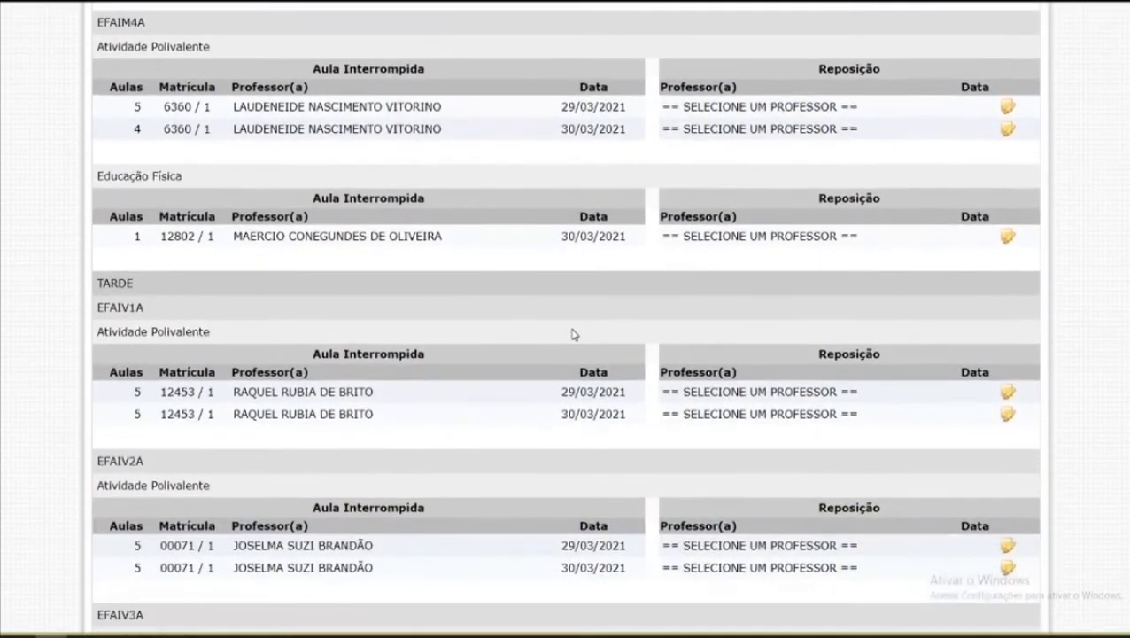
pyautogui.scroll(-10, 573, 334)
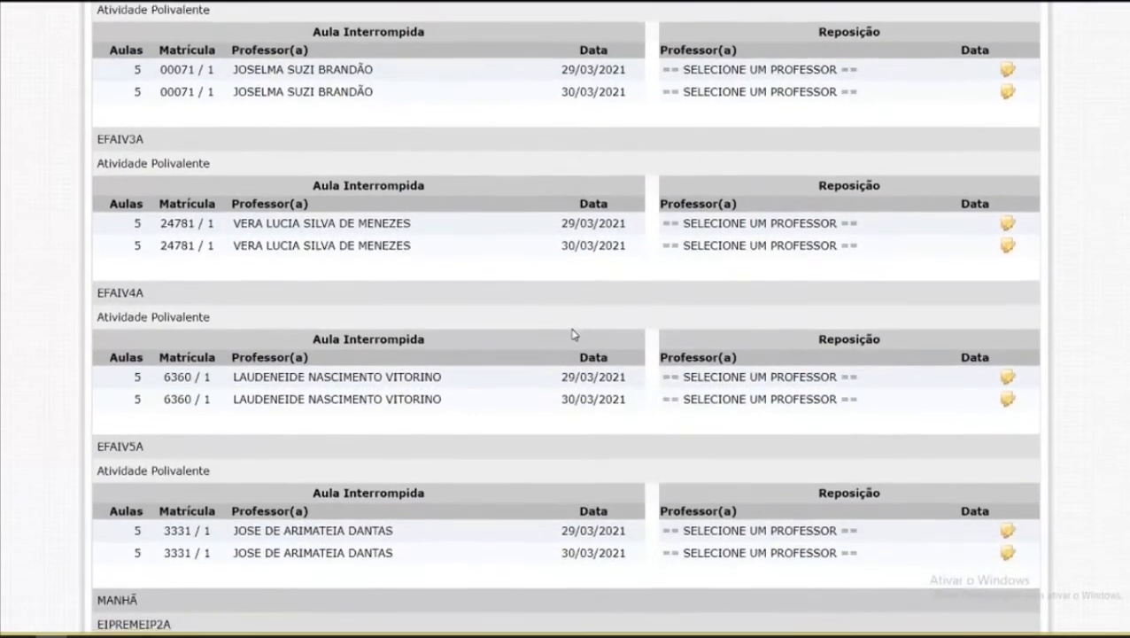
pyautogui.scroll(-10, 572, 334)
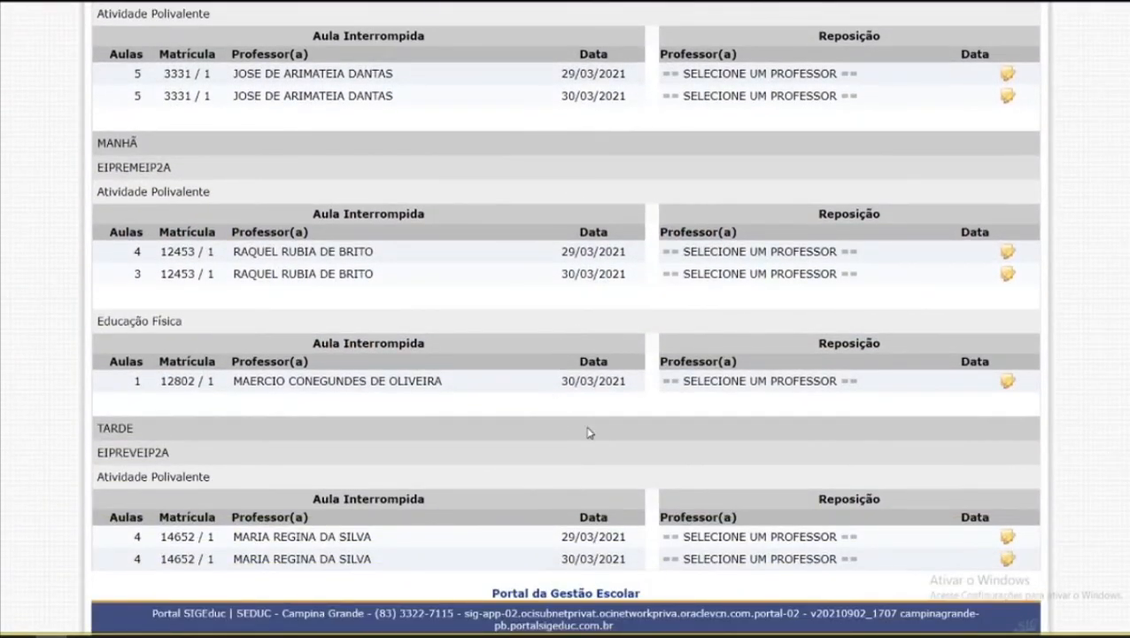
pyautogui.scroll(19, 589, 433)
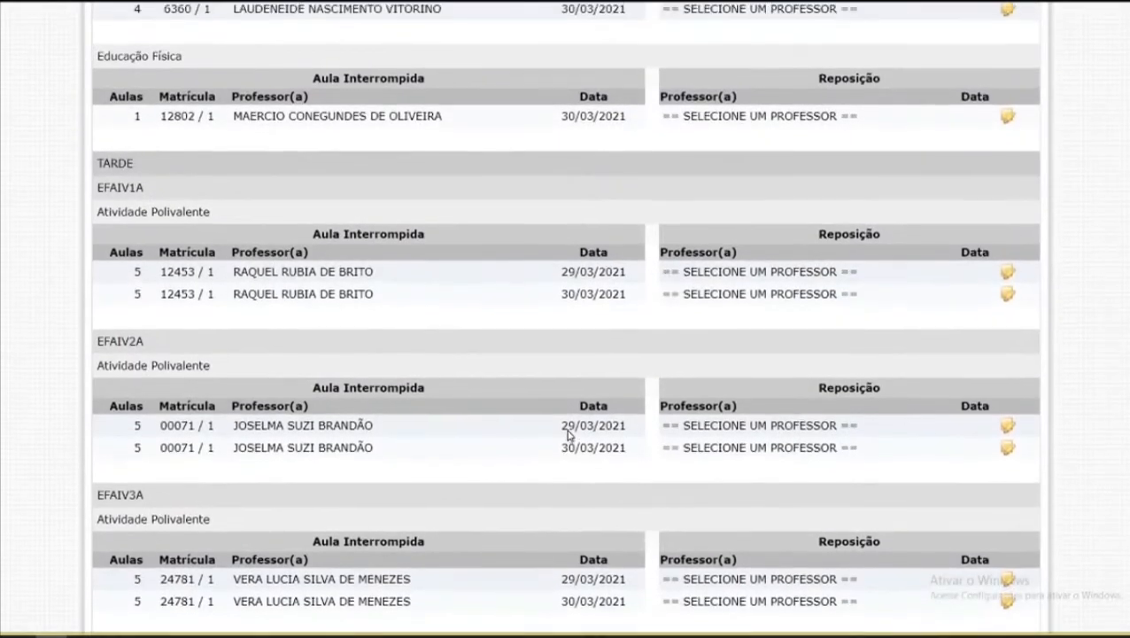
pyautogui.scroll(20, 569, 434)
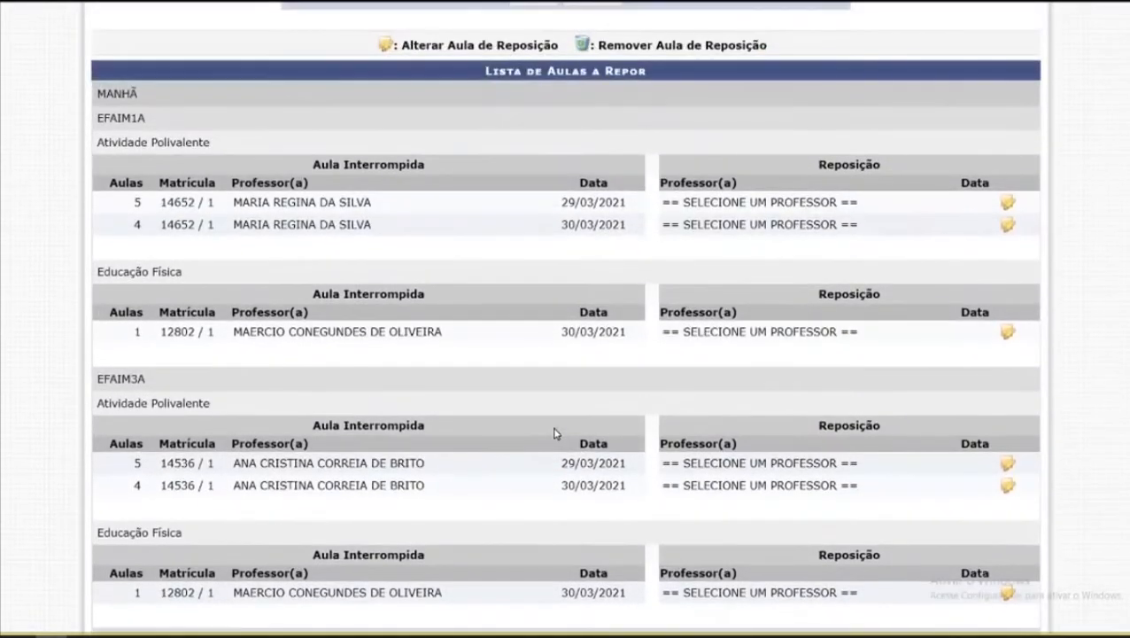
pyautogui.scroll(4, 556, 434)
pyautogui.scroll(-1, 549, 425)
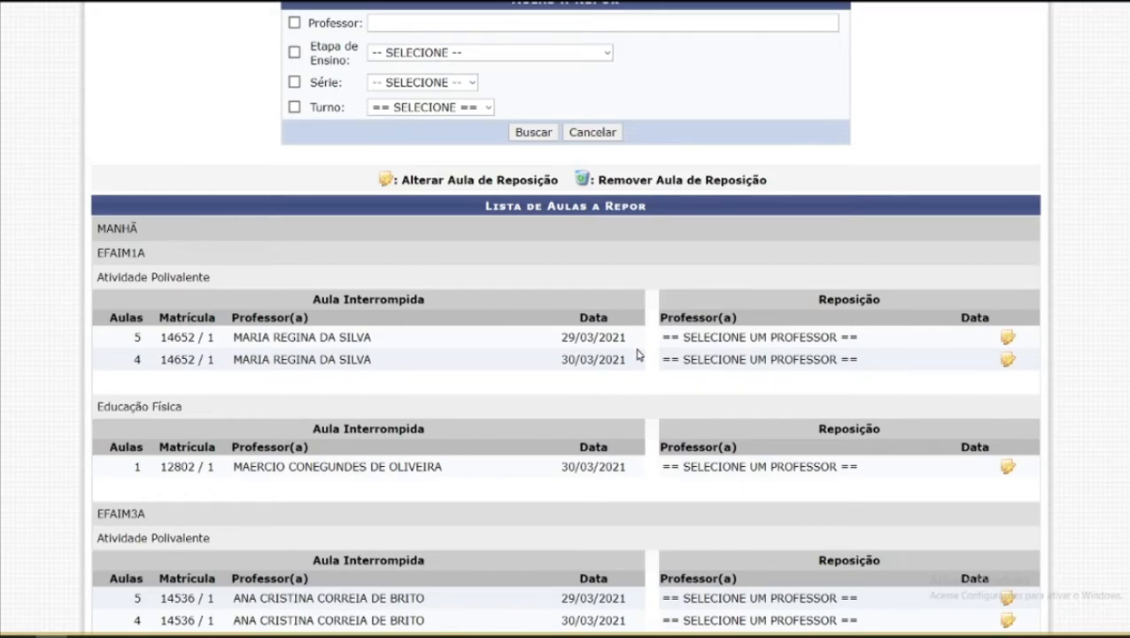
# Step: Try out 11/09/2021 as the replacement date for the EFAIM1A Atividade Polivalente class interrupted on 29/03/2021, and close the form without saving
pyautogui.moveTo(563, 339); pyautogui.dragTo(621, 340)
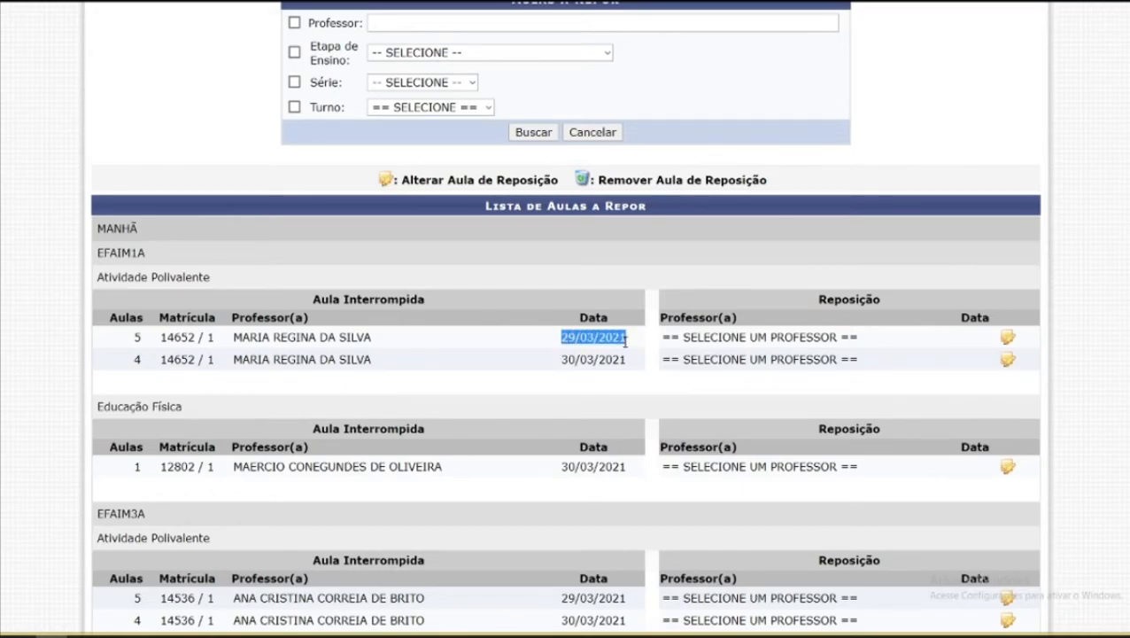
pyautogui.click(629, 340)
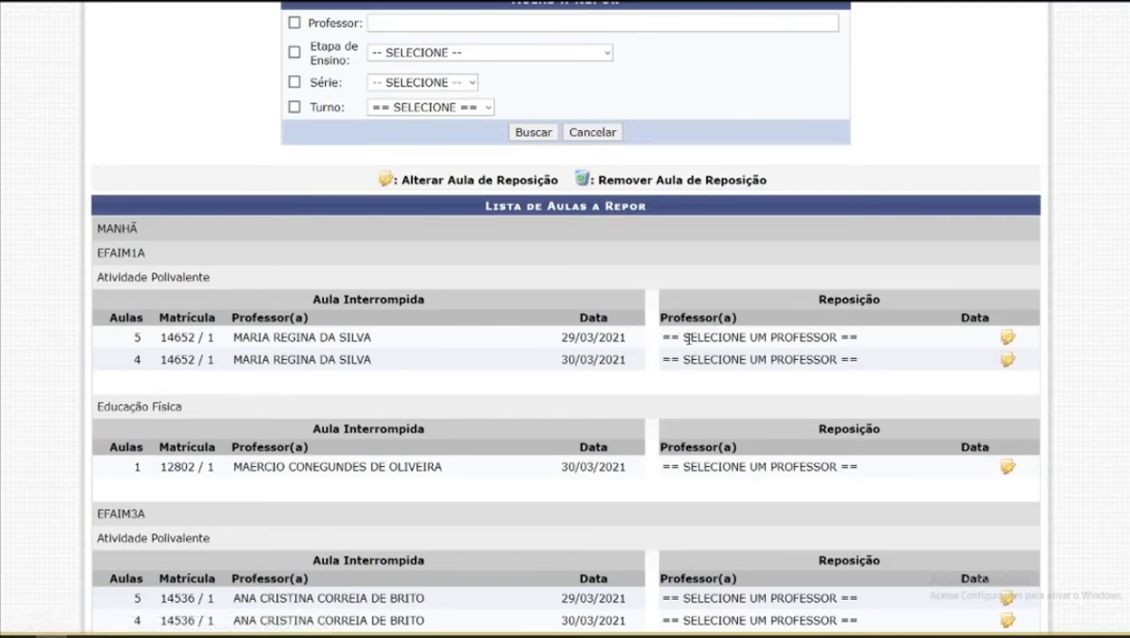
pyautogui.click(1008, 339)
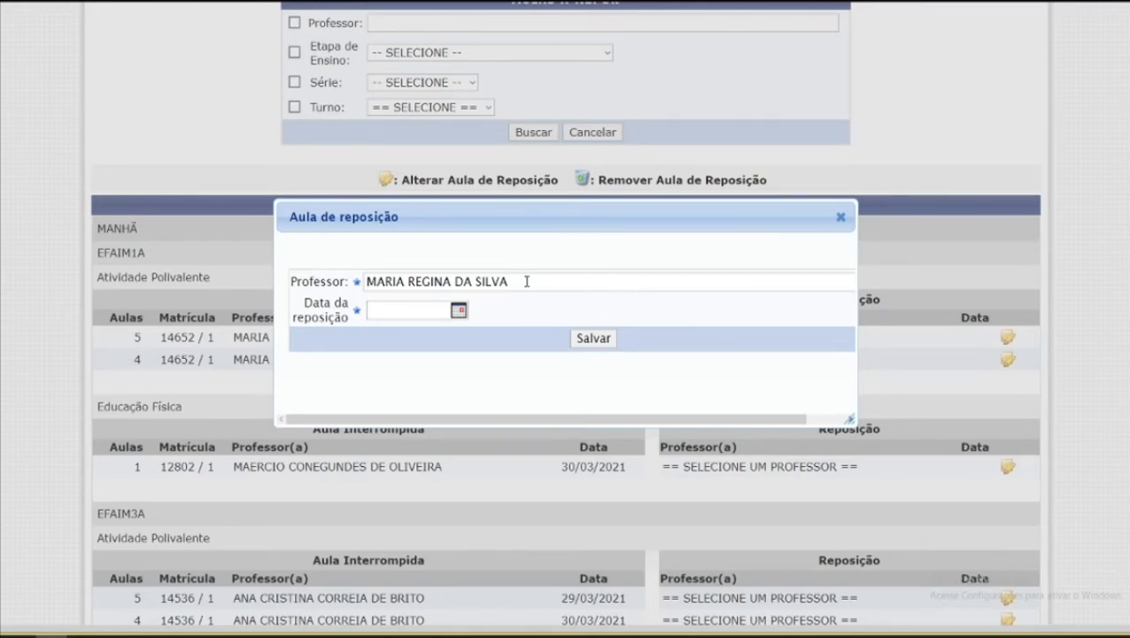
pyautogui.click(422, 312)
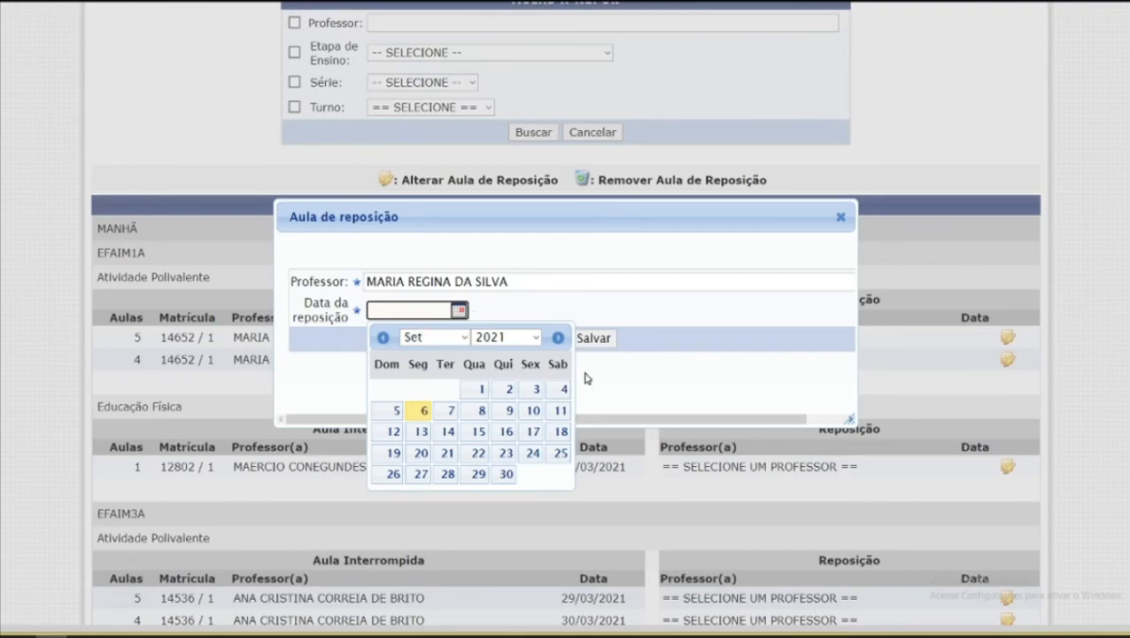
pyautogui.click(560, 412)
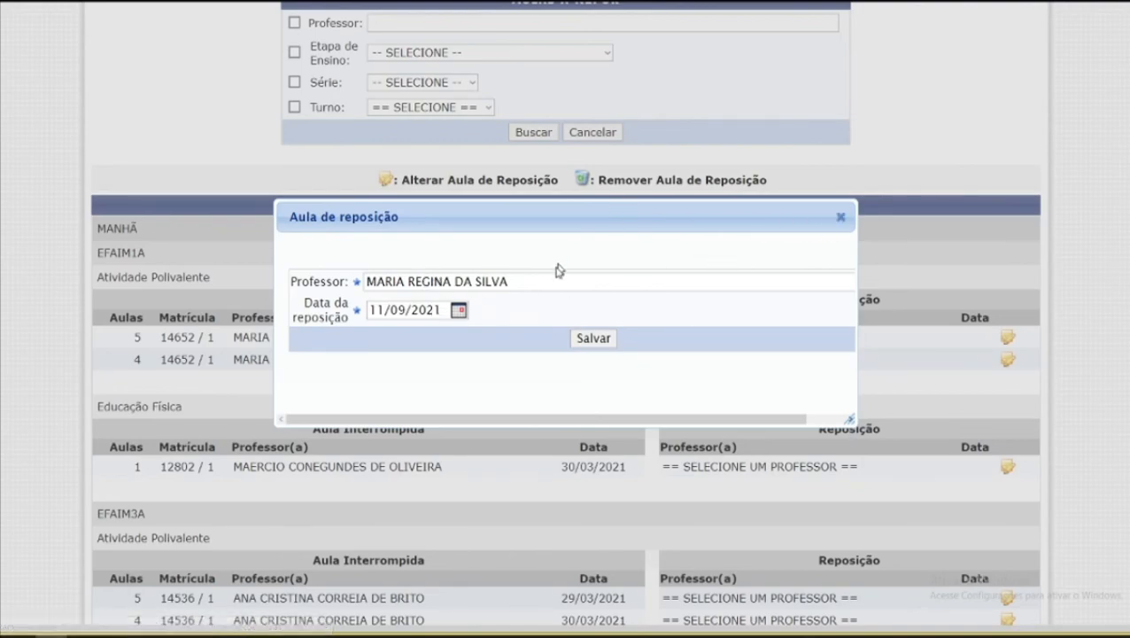
pyautogui.click(839, 218)
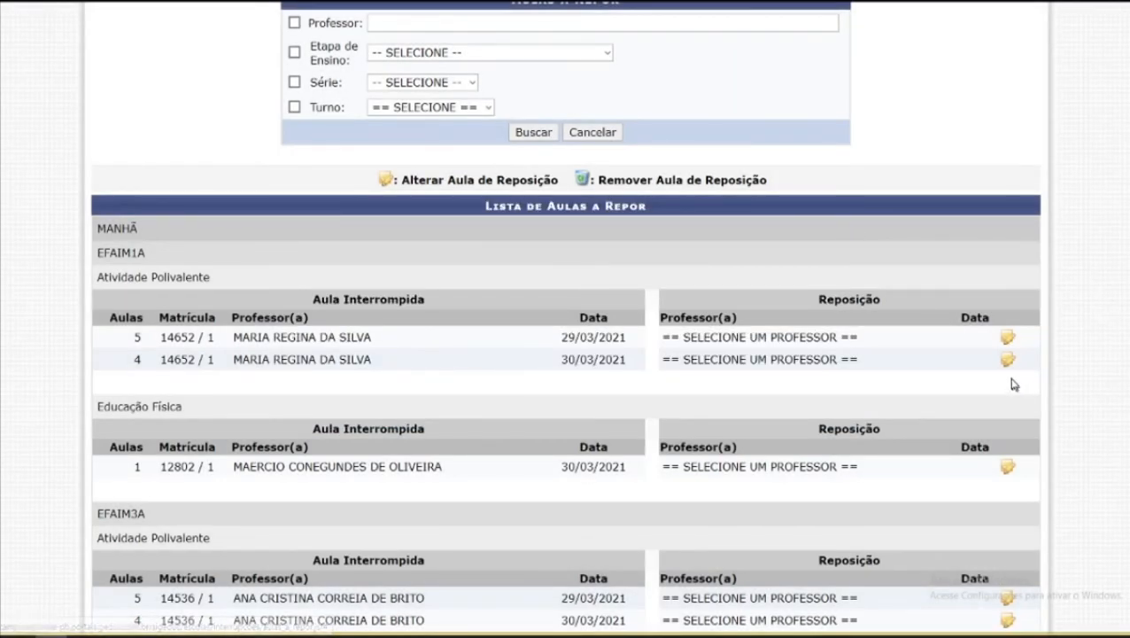
# Step: Check the interrupted class dates listed under Atividade Polivalente for groups EFAIM1A and EFAIM3A
pyautogui.moveTo(561, 337); pyautogui.dragTo(635, 348)
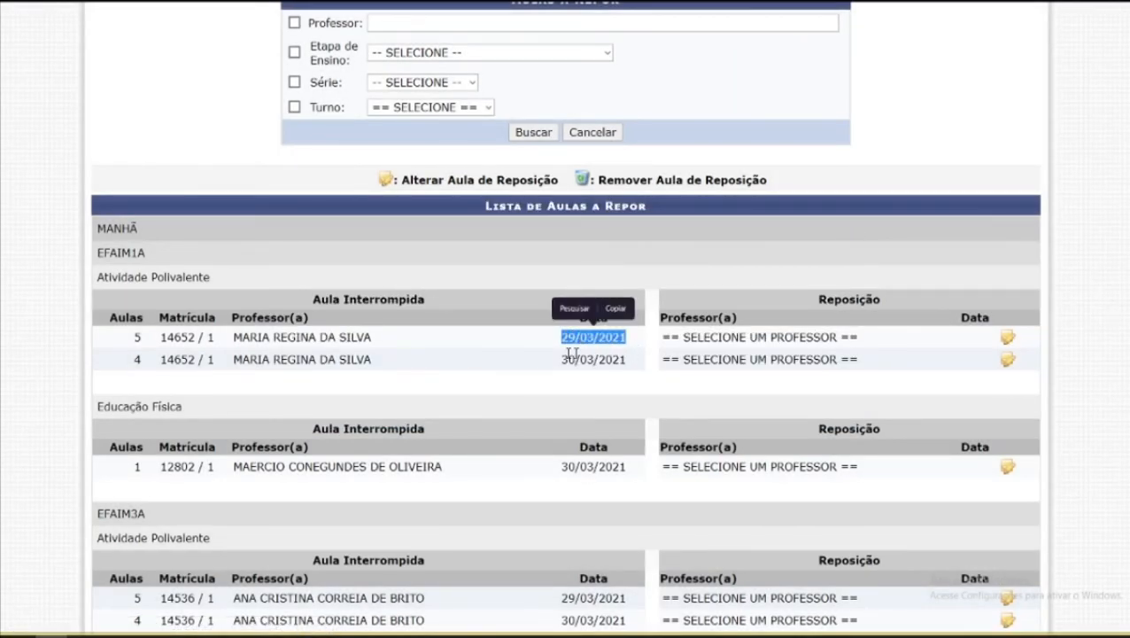
pyautogui.click(553, 342)
pyautogui.moveTo(564, 363); pyautogui.dragTo(618, 378)
pyautogui.click(601, 398)
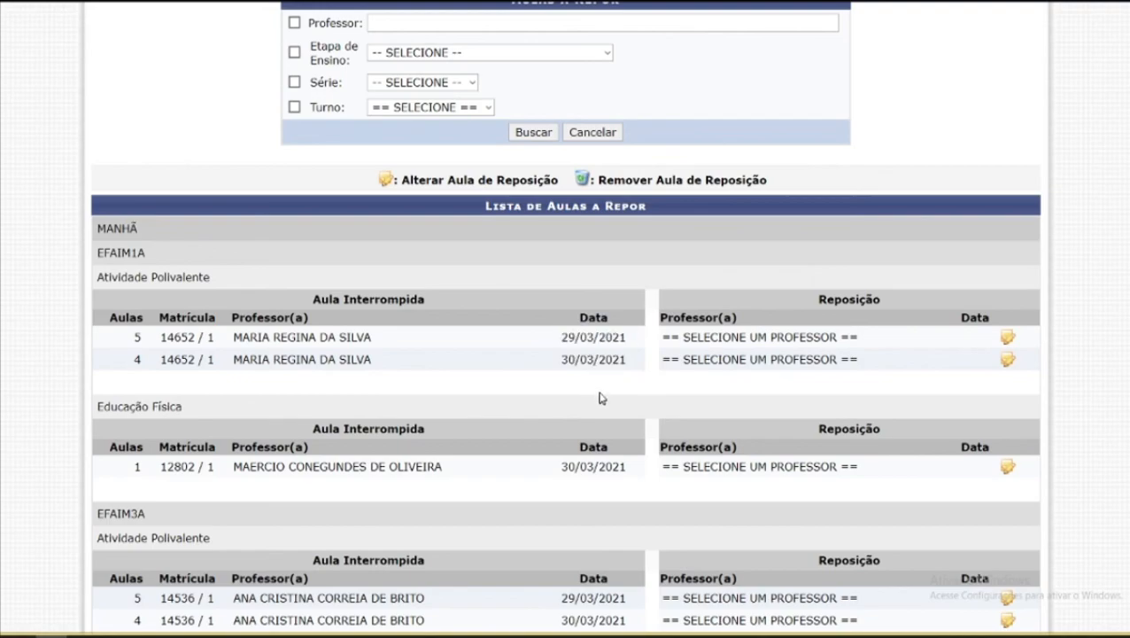
pyautogui.scroll(-2, 525, 470)
pyautogui.moveTo(562, 463); pyautogui.dragTo(627, 465)
pyautogui.click(551, 491)
pyautogui.moveTo(560, 485); pyautogui.dragTo(638, 499)
pyautogui.click(638, 499)
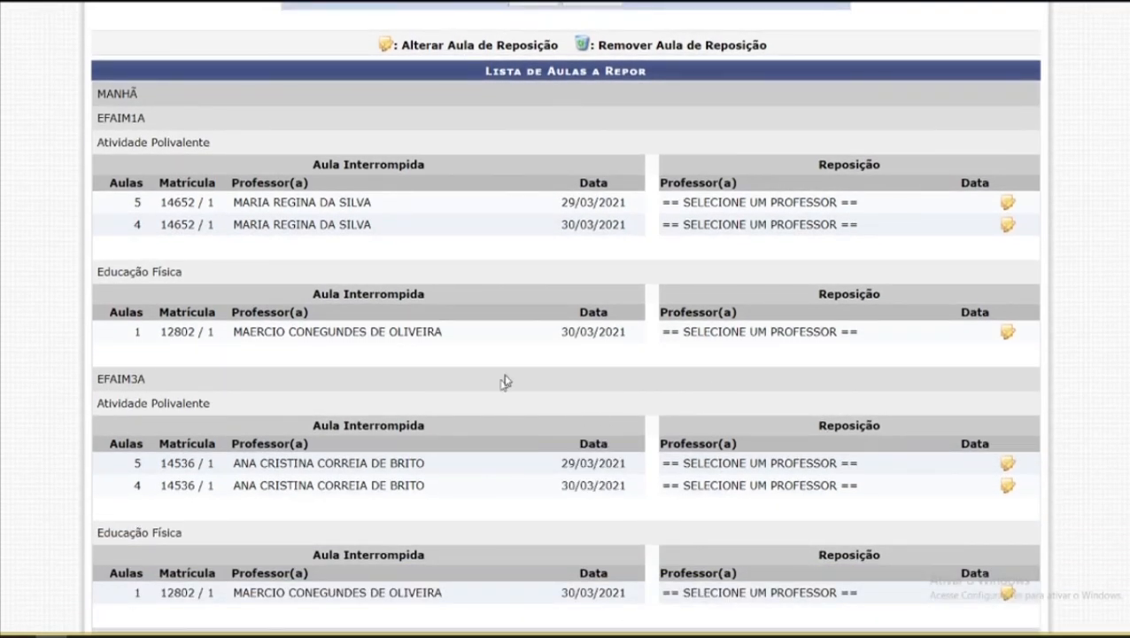